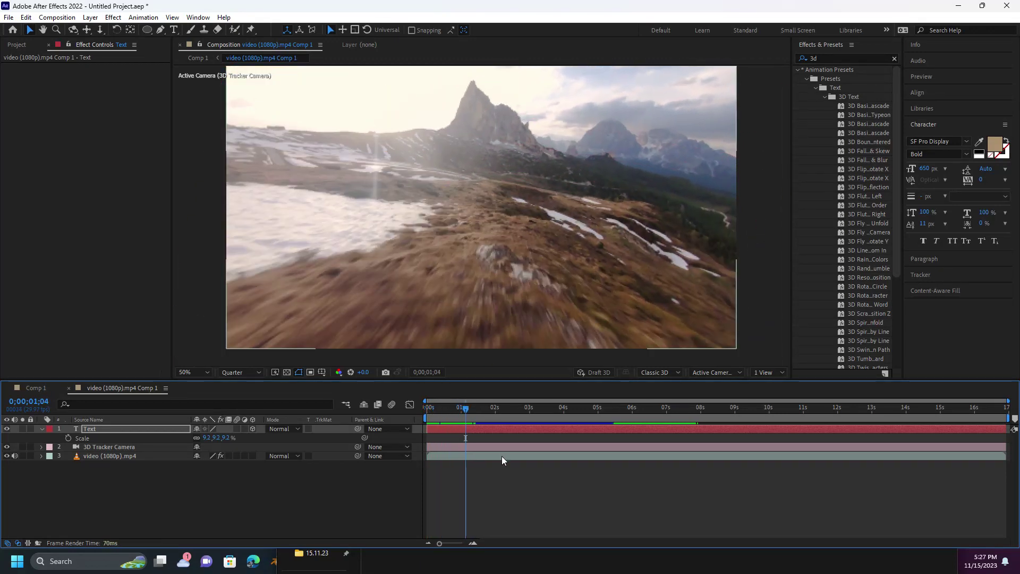
Select the text layer and move back to an early frame showing the word
click(501, 456)
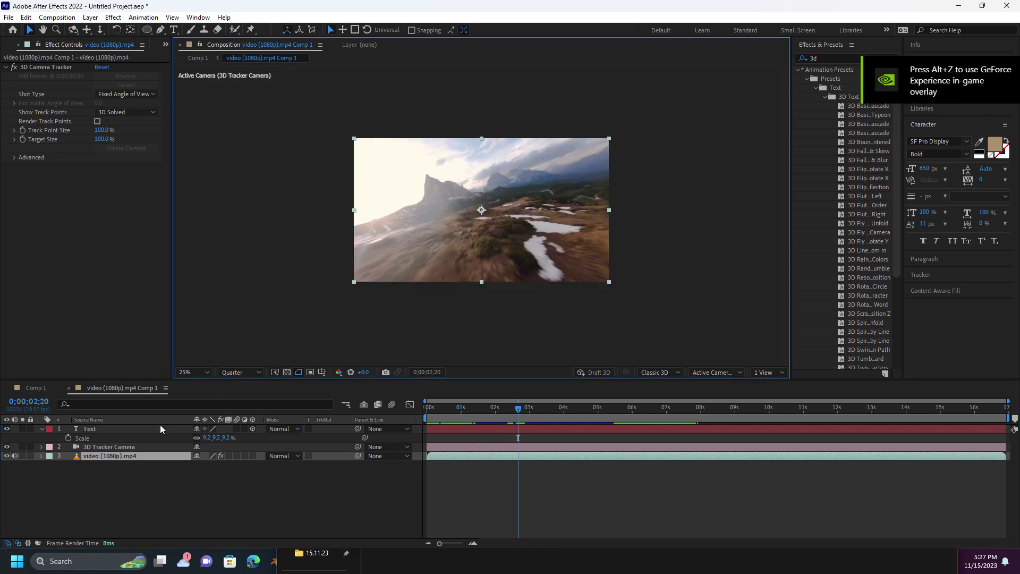
click(124, 488)
click(120, 433)
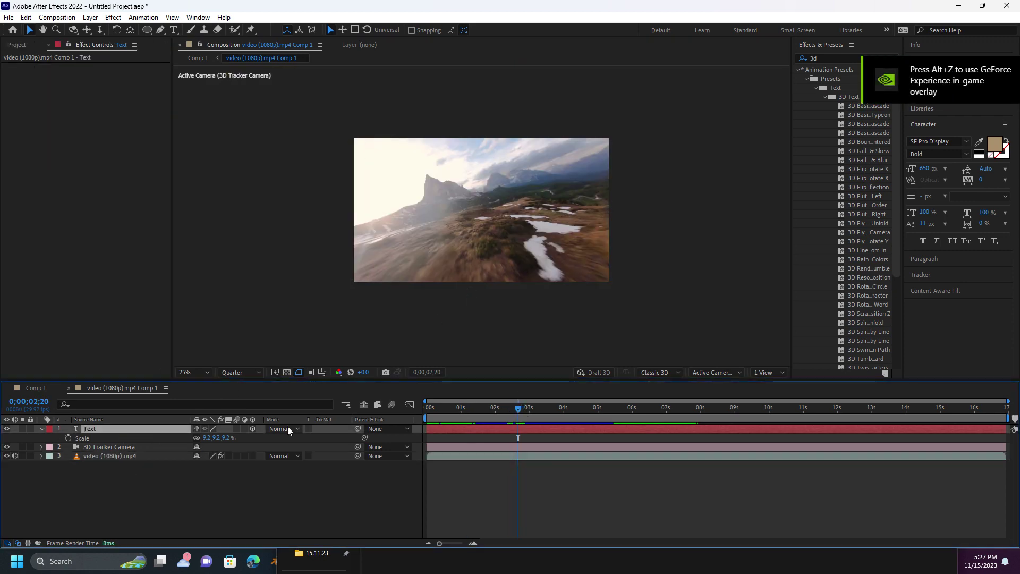
mouse_move(499, 408)
mouse_down()
mouse_move(442, 424)
mouse_move(450, 419)
mouse_up()
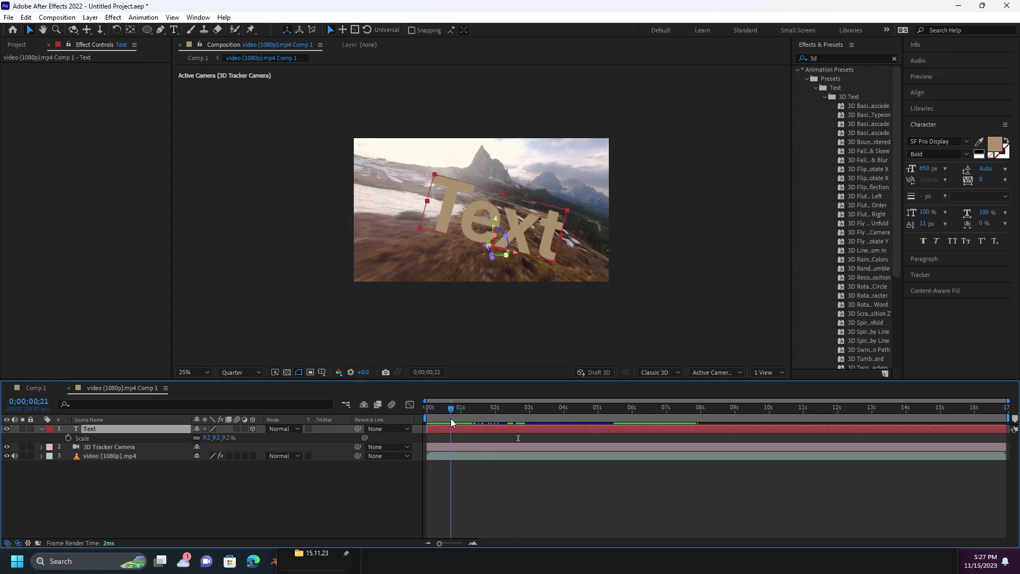
Retype the 3D word as 'RAJ' in capital letters
double_click(490, 213)
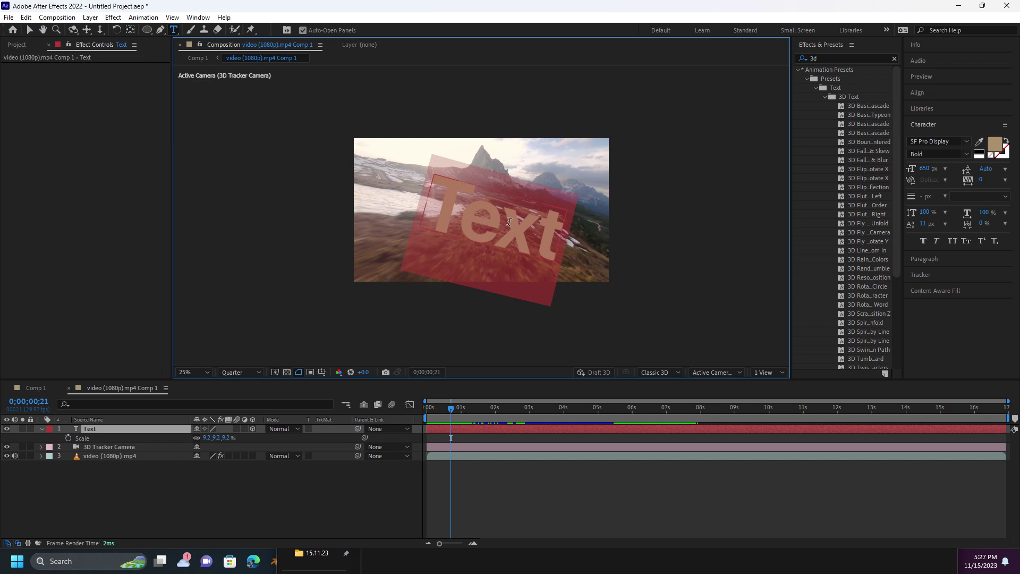
text(raj)
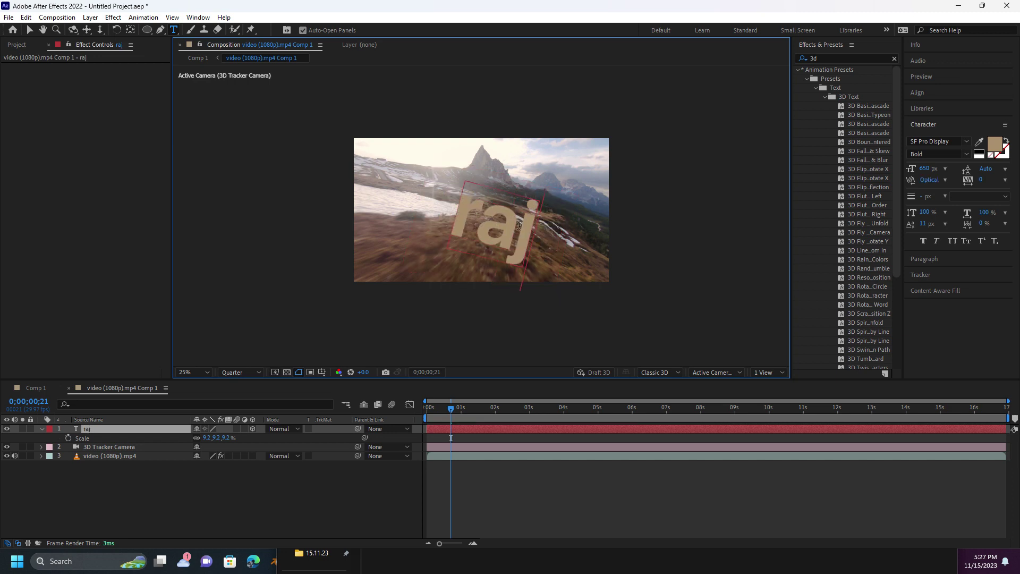
double_click(526, 209)
text(RAJ)
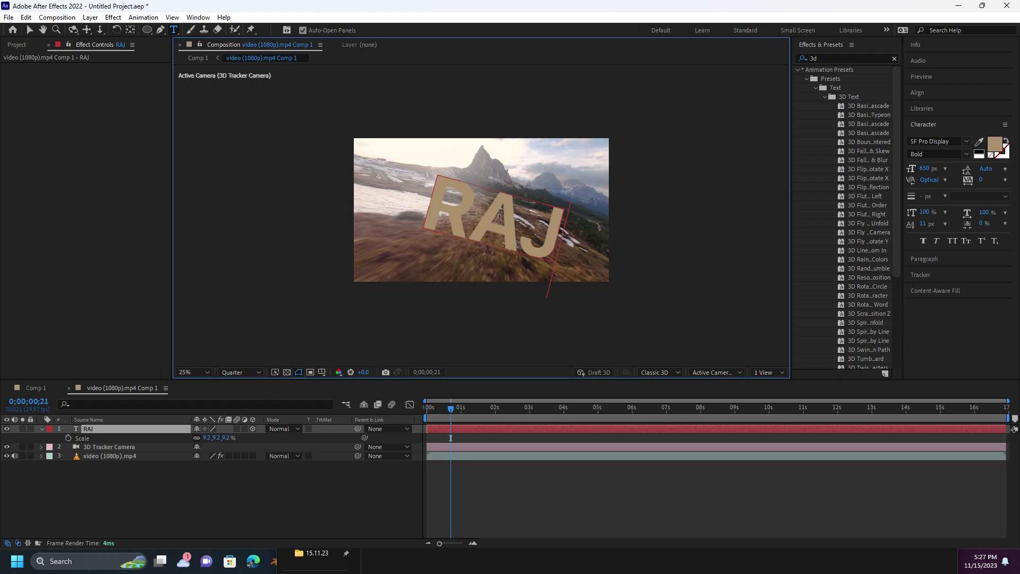
Set the RAJ text's fill colour to white and return to the timeline start
double_click(508, 216)
click(1000, 148)
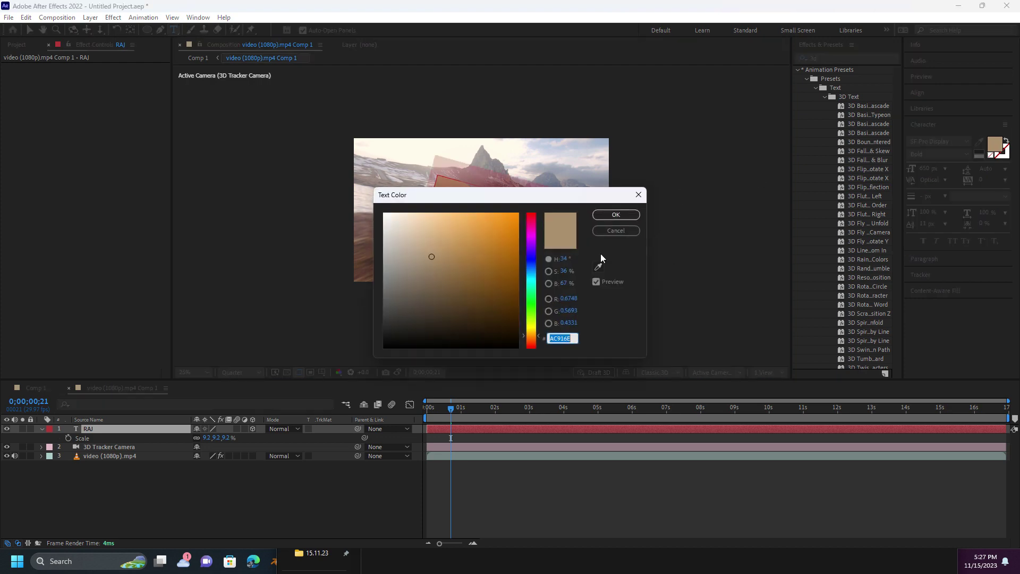
click(388, 226)
click(608, 214)
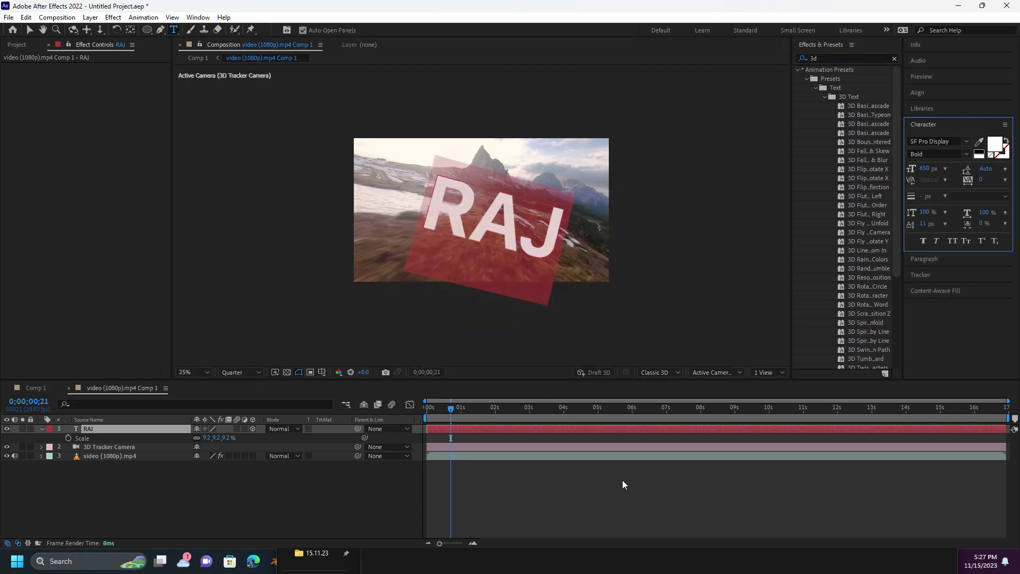
click(623, 480)
click(428, 411)
Preview the animation, then enable motion blur on the text layer and composition
key(space)
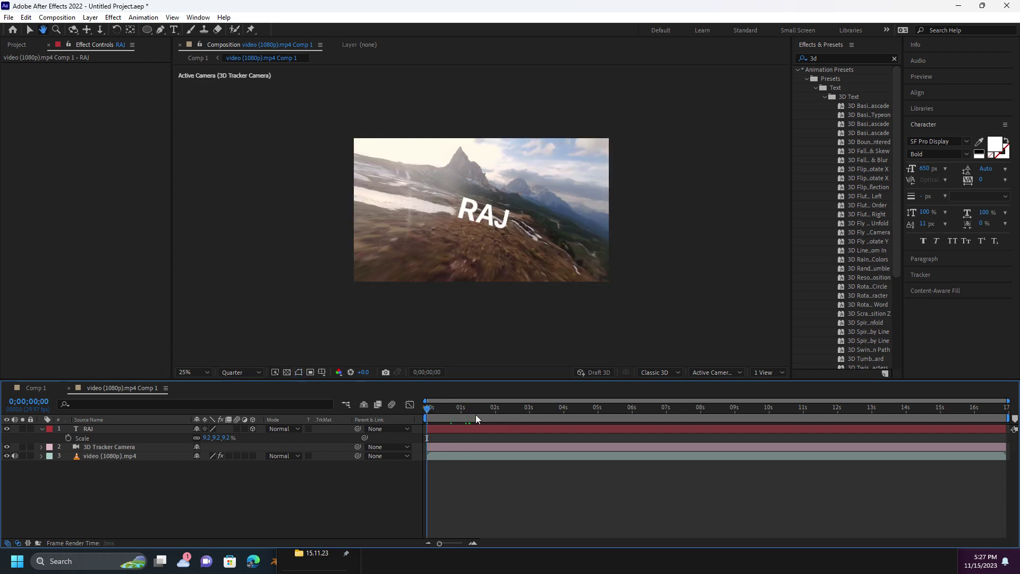
click(449, 409)
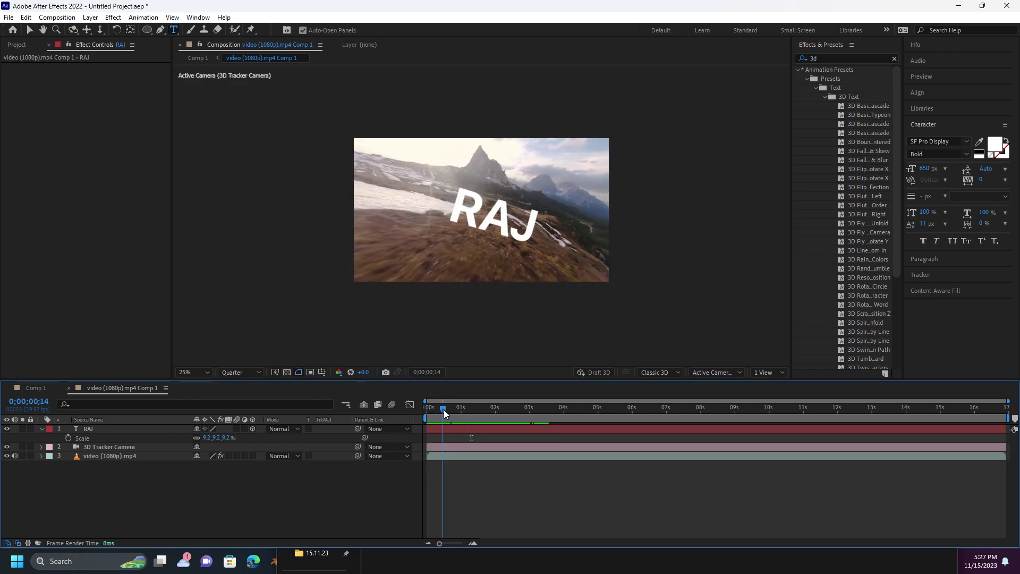
click(234, 429)
click(391, 405)
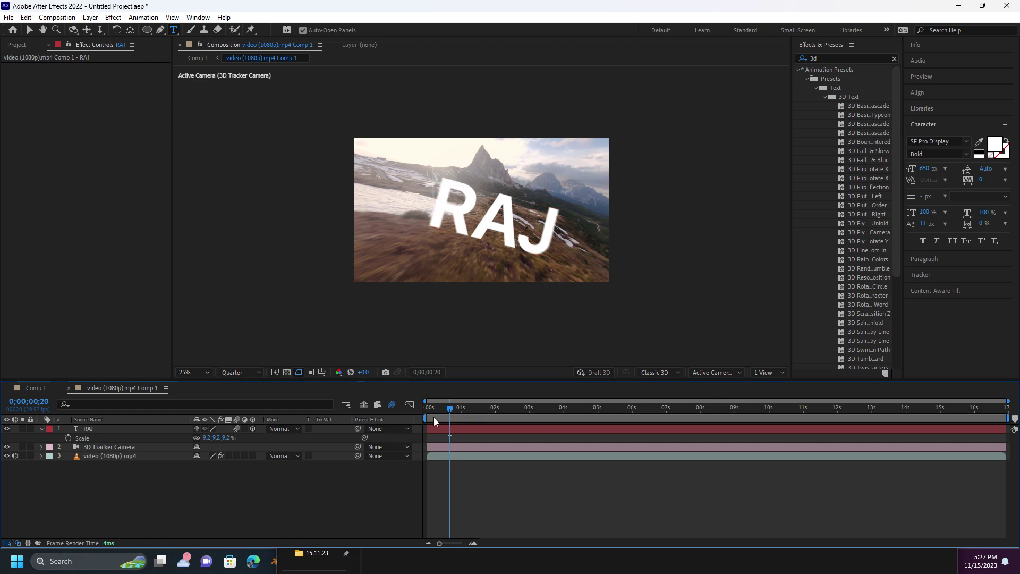
click(425, 409)
Preview and scrub through the motion-blurred RAJ name flying past the camera
key(space)
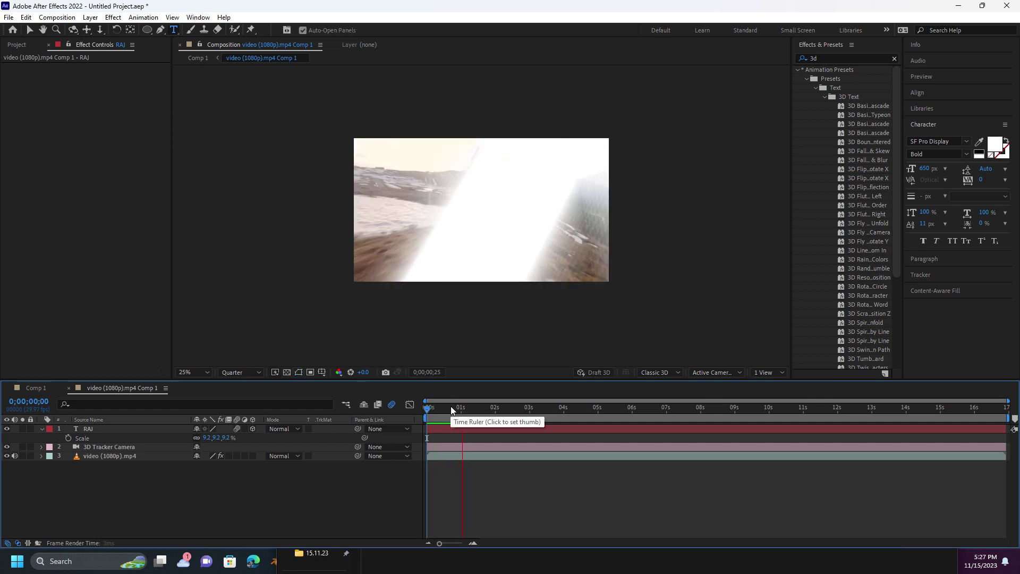
key(space)
click(441, 407)
drag(440, 408, 457, 408)
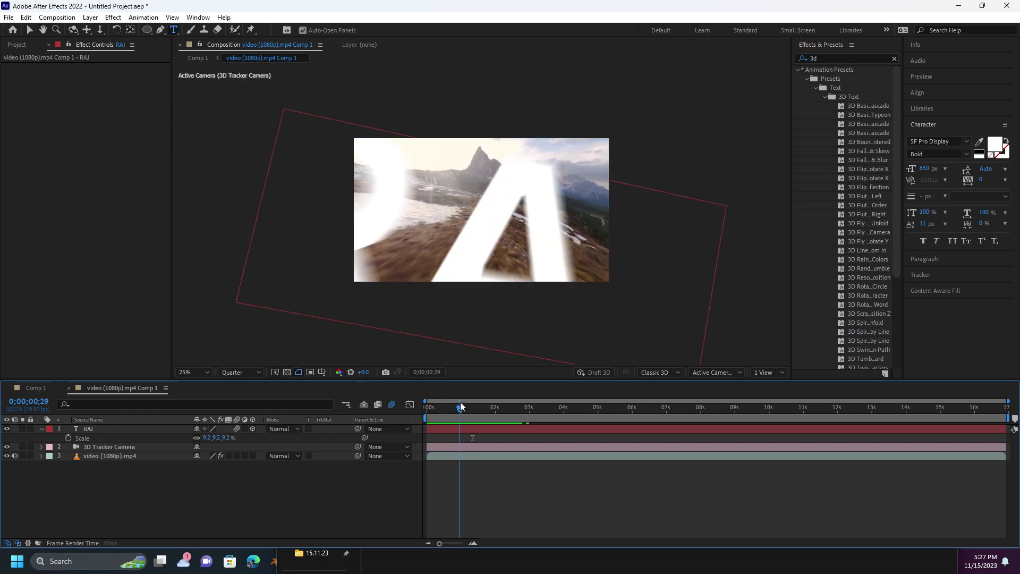
key(space)
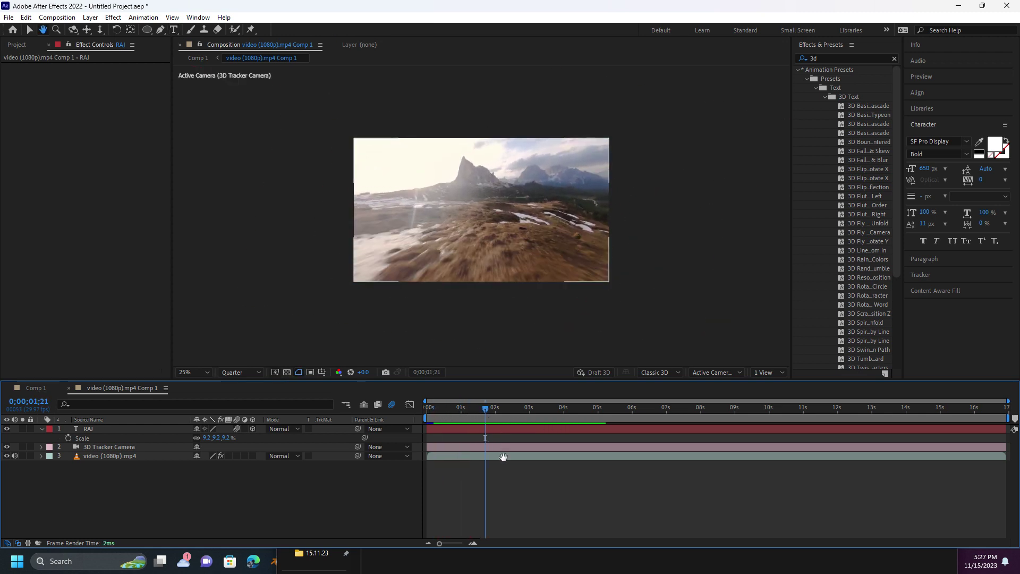
Enlarge the footage's track points and create a text layer from selected ground points
click(31, 30)
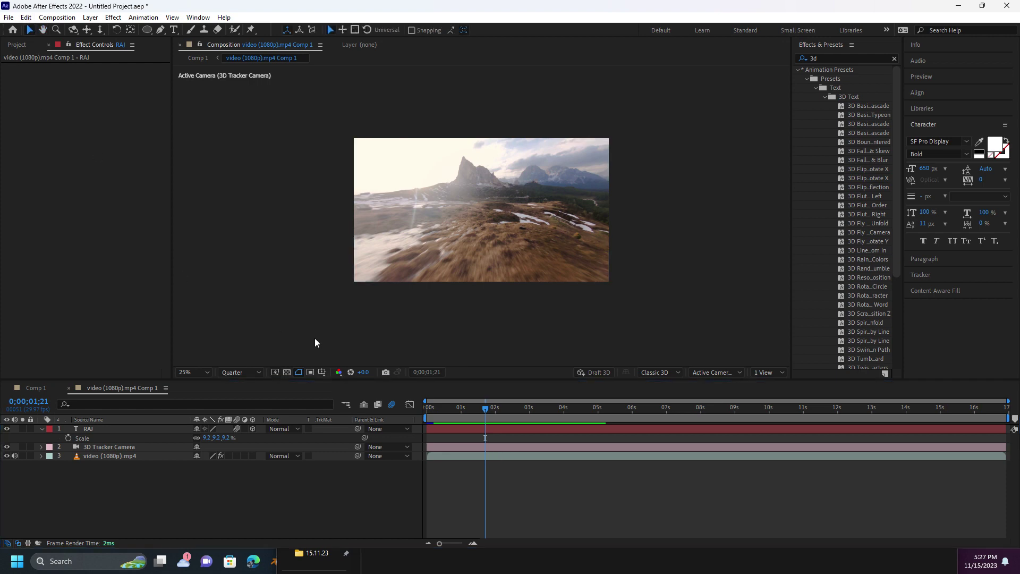
double_click(504, 458)
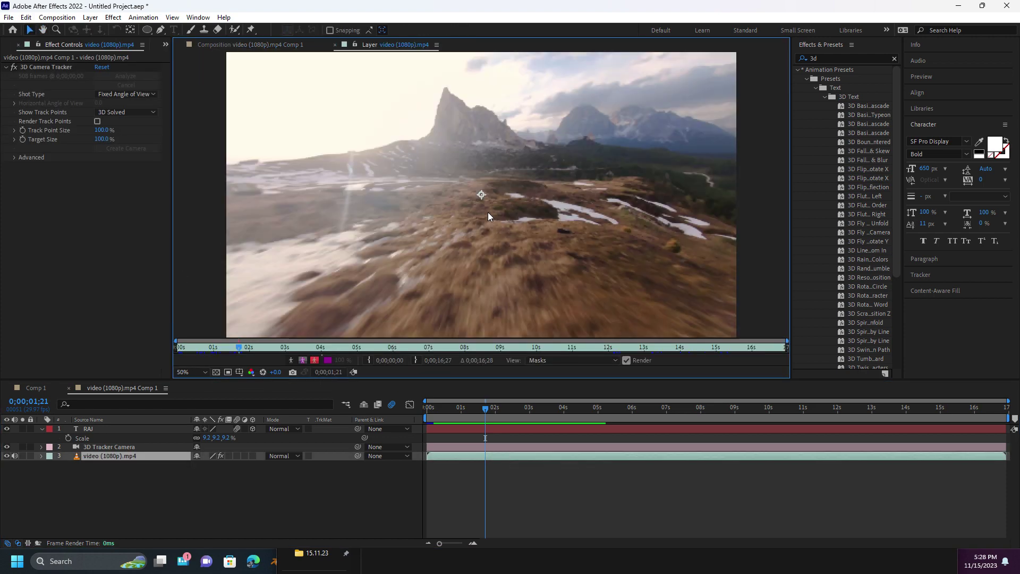
click(254, 45)
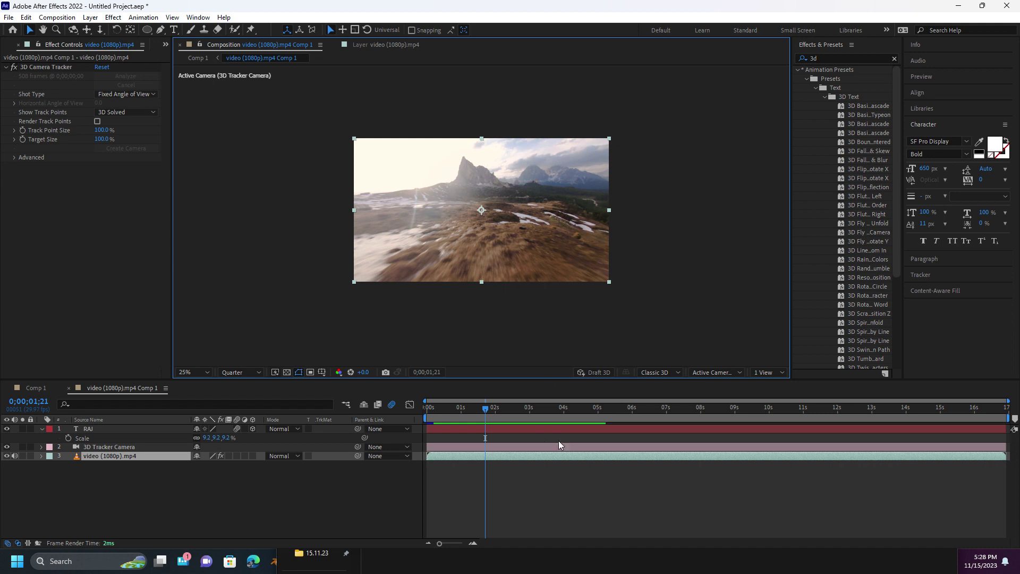
drag(97, 131, 125, 130)
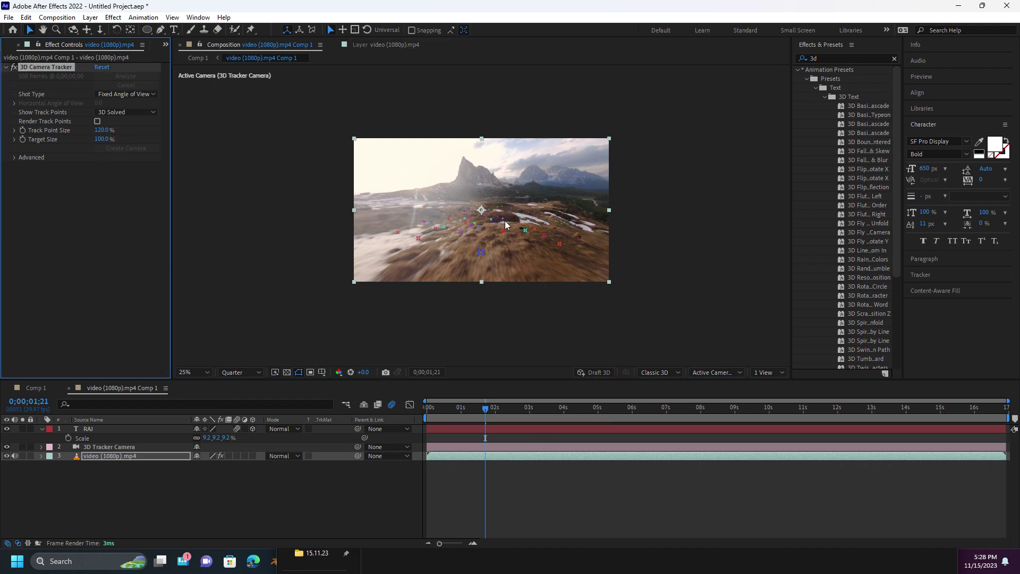
scroll(489, 216, up, 2)
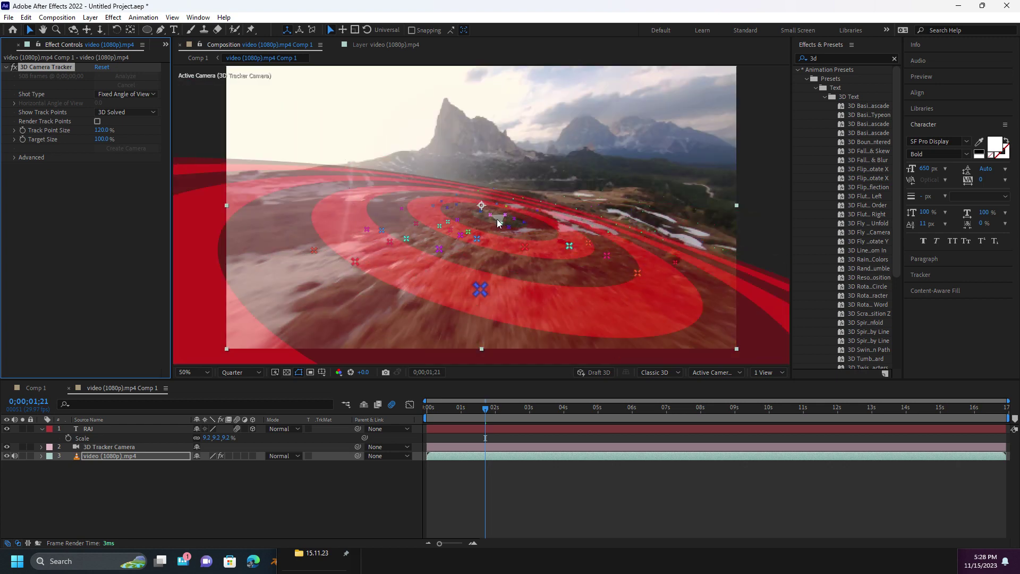
right_click(500, 218)
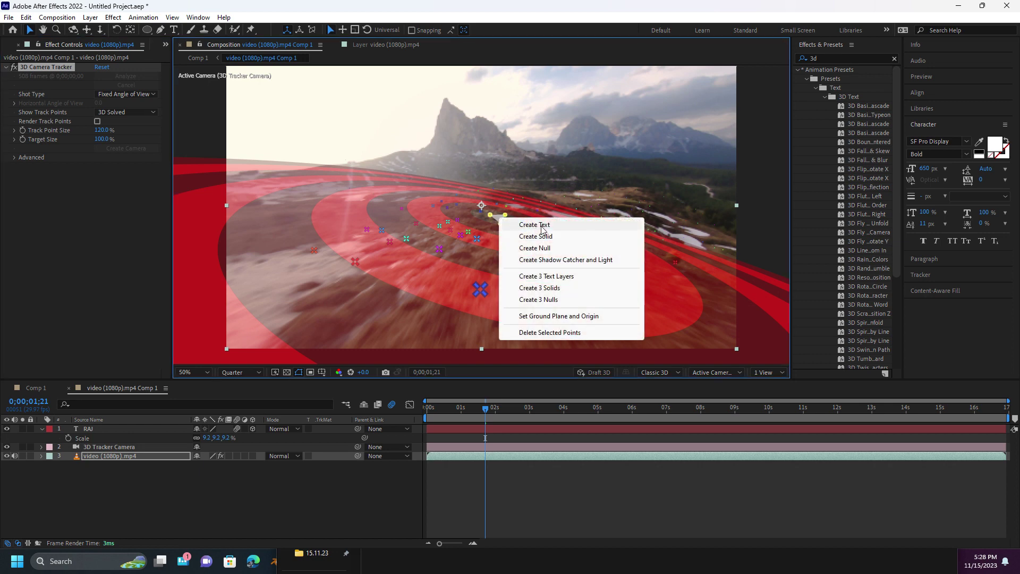
click(542, 226)
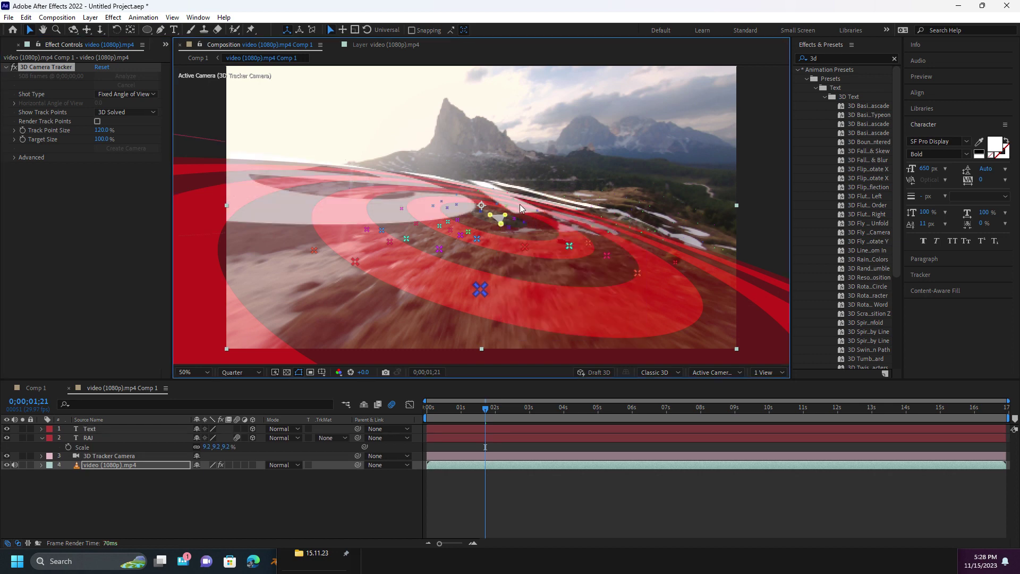
click(475, 487)
Rotate the new Text layer on its X and Y axes to stand on the ground
click(472, 429)
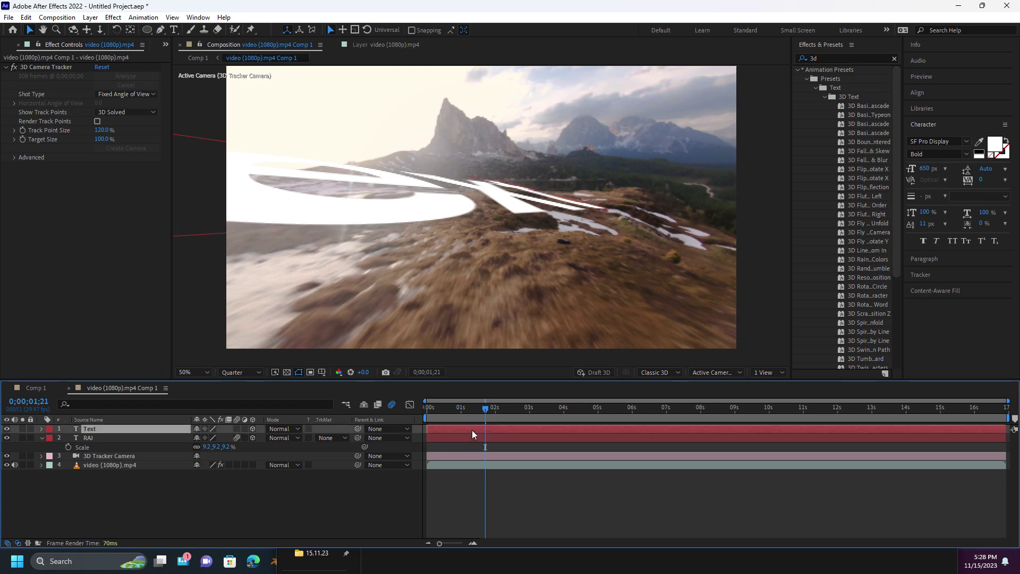
drag(502, 178, 530, 216)
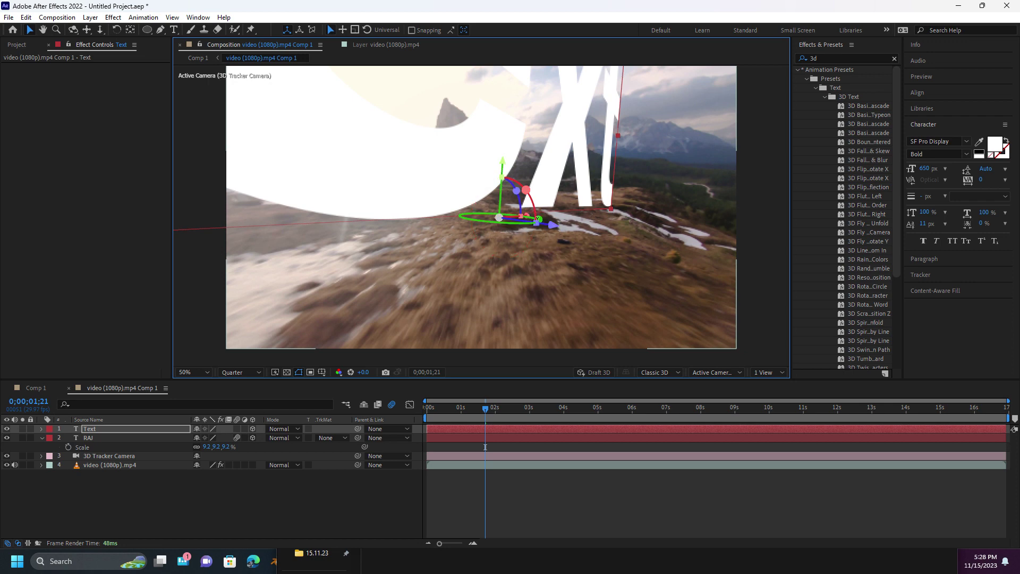
drag(538, 219, 521, 217)
key(comma)
key(comma)
key(period)
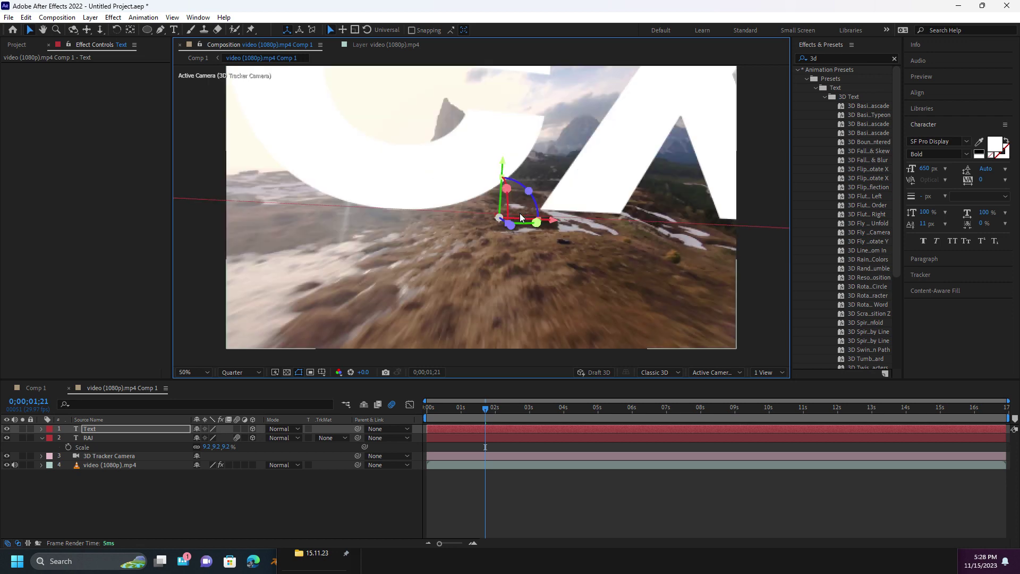
drag(504, 196, 503, 187)
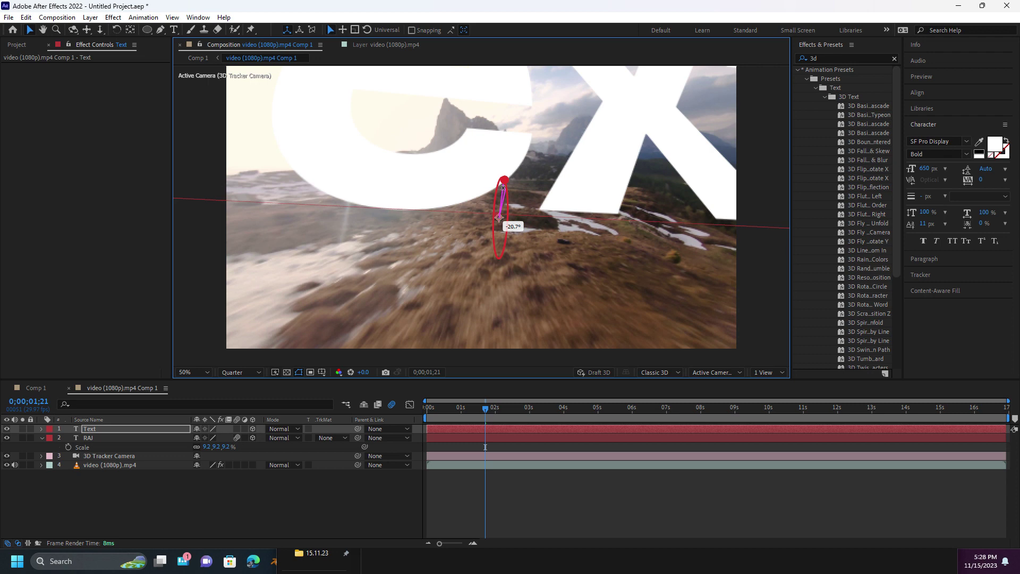
key(comma)
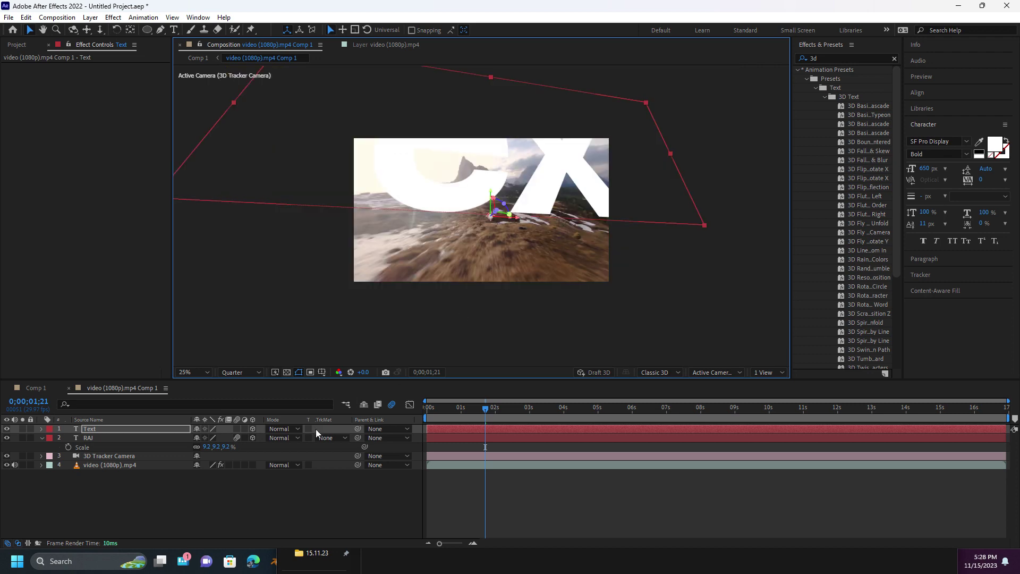
Scale the Text word down to 28.2%
key(Return)
key(ctrl+v)
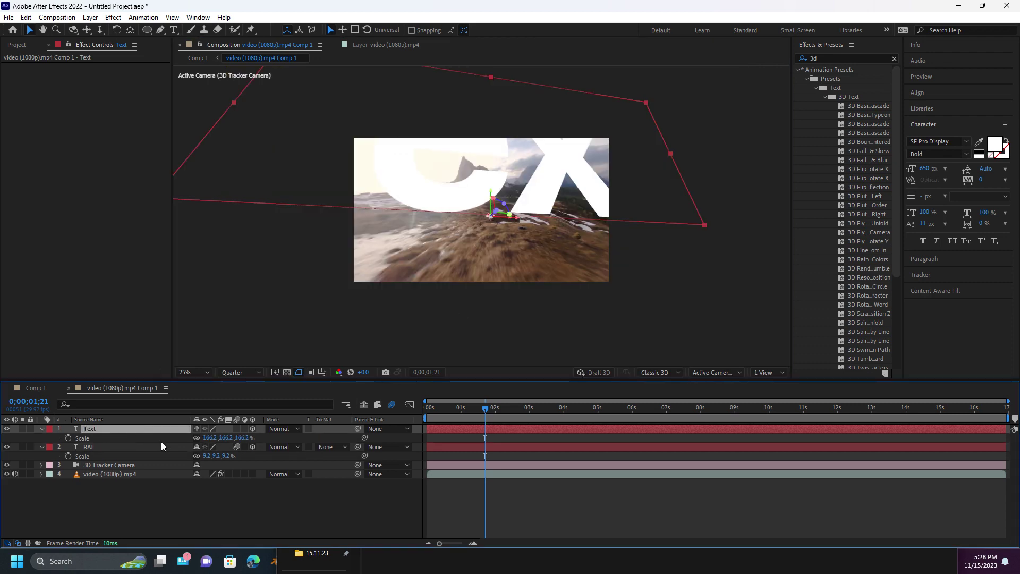
drag(129, 439, 137, 439)
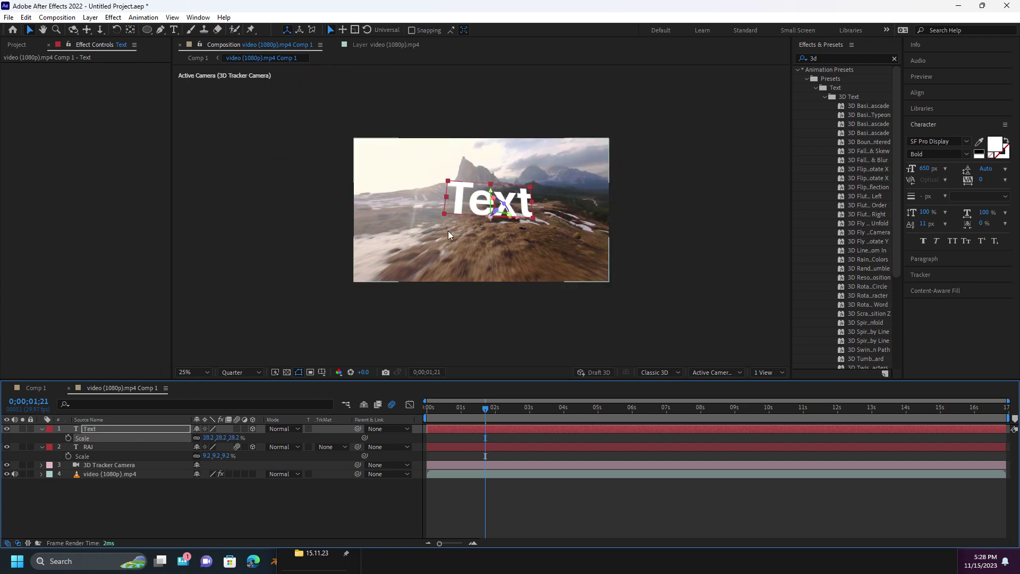
key(period)
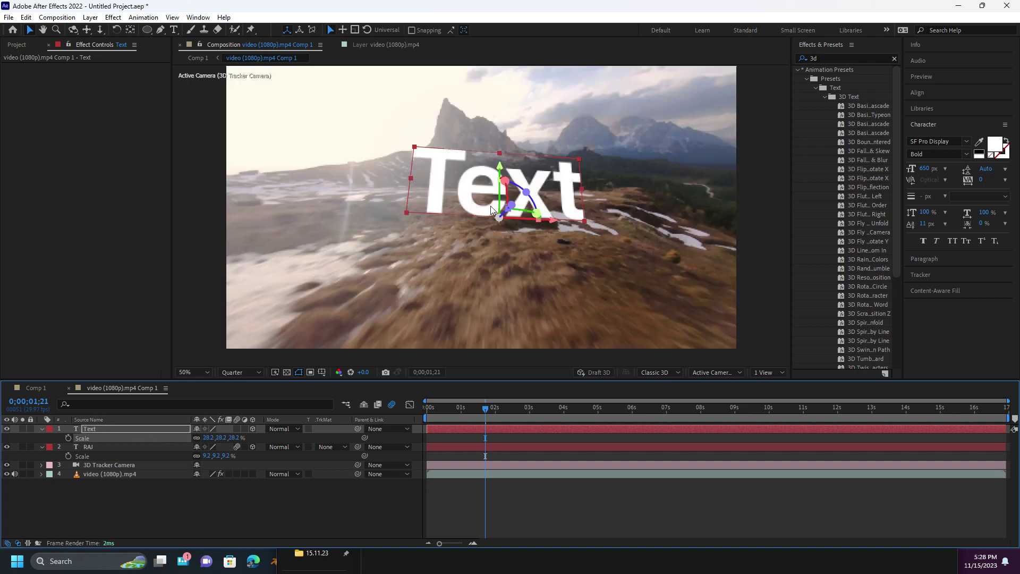
Rotate the Text word to angle along the hillside and check it near the clip start
drag(505, 182, 503, 174)
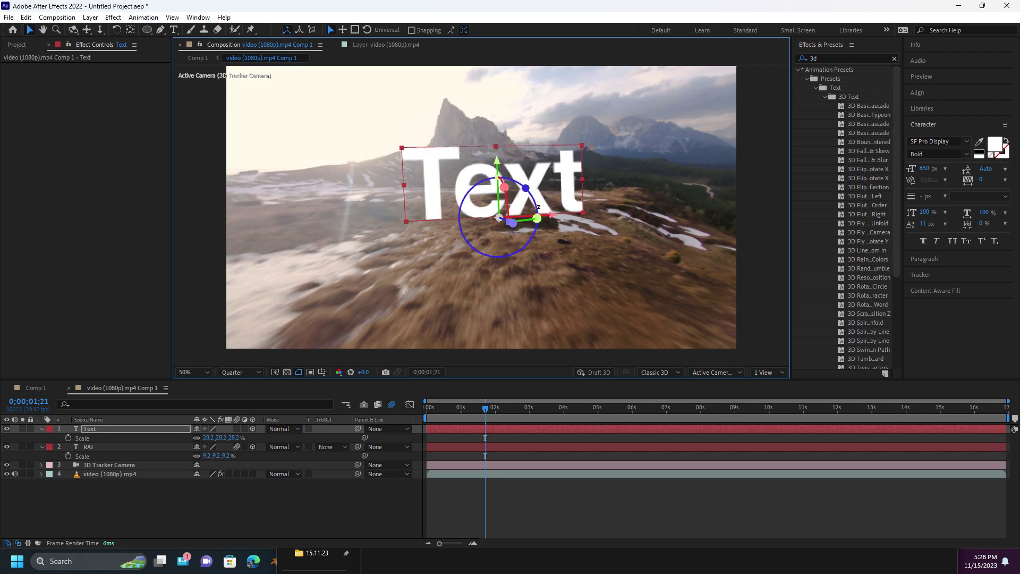
drag(500, 218, 499, 218)
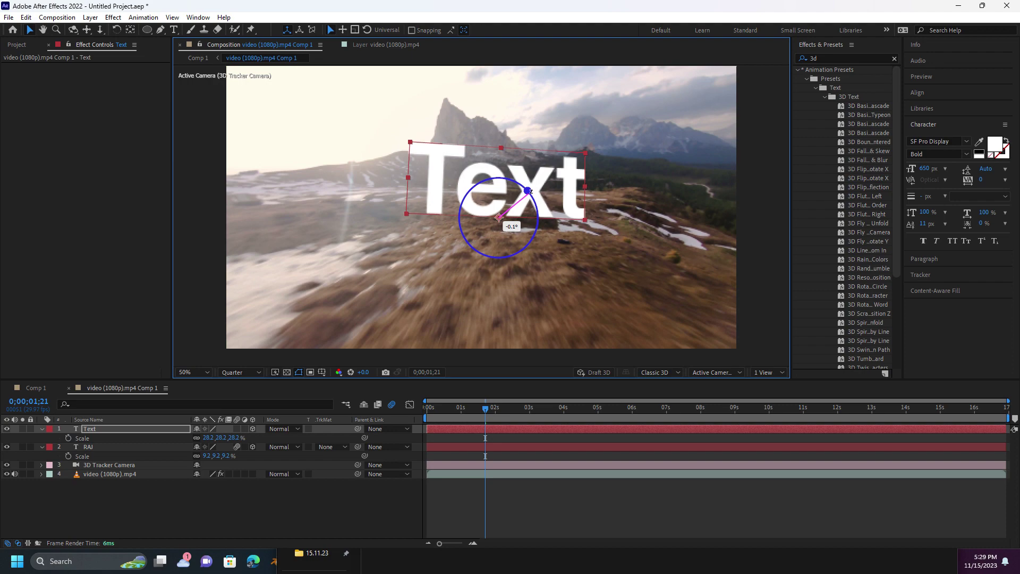
drag(482, 402, 414, 417)
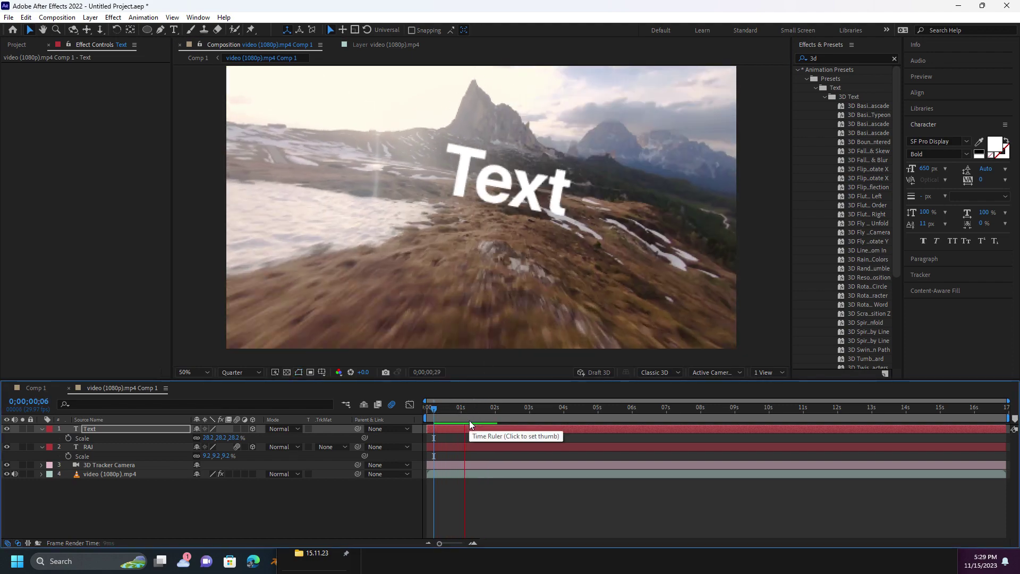
key(space)
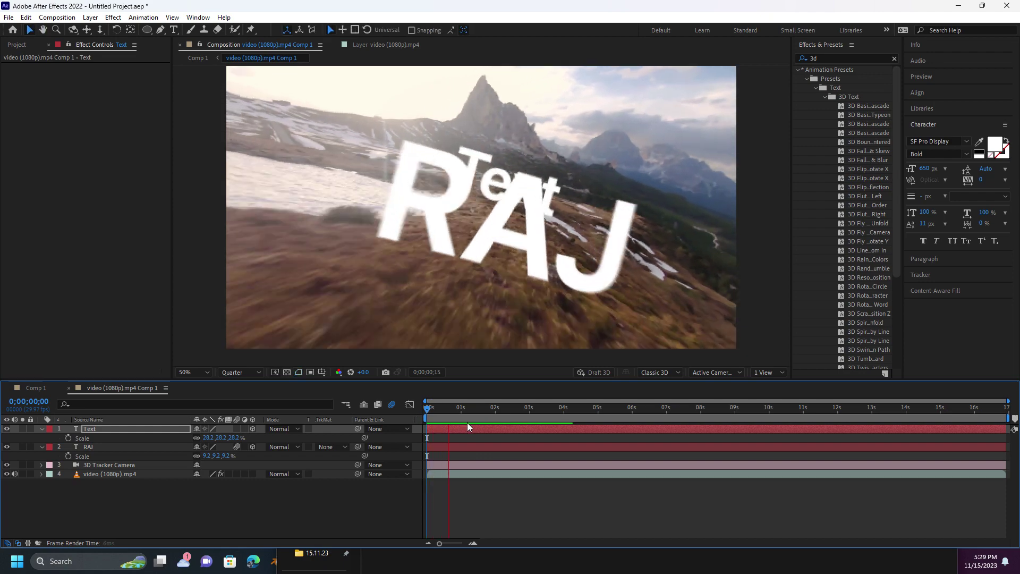
mouse_move(444, 409)
mouse_down()
mouse_move(514, 408)
mouse_move(546, 424)
mouse_move(499, 437)
mouse_move(613, 408)
mouse_move(446, 460)
mouse_move(521, 430)
mouse_move(501, 436)
mouse_up()
Retype the hillside word as 'NGL' and scrub the timeline to check its tracking
key(ctrl+t)
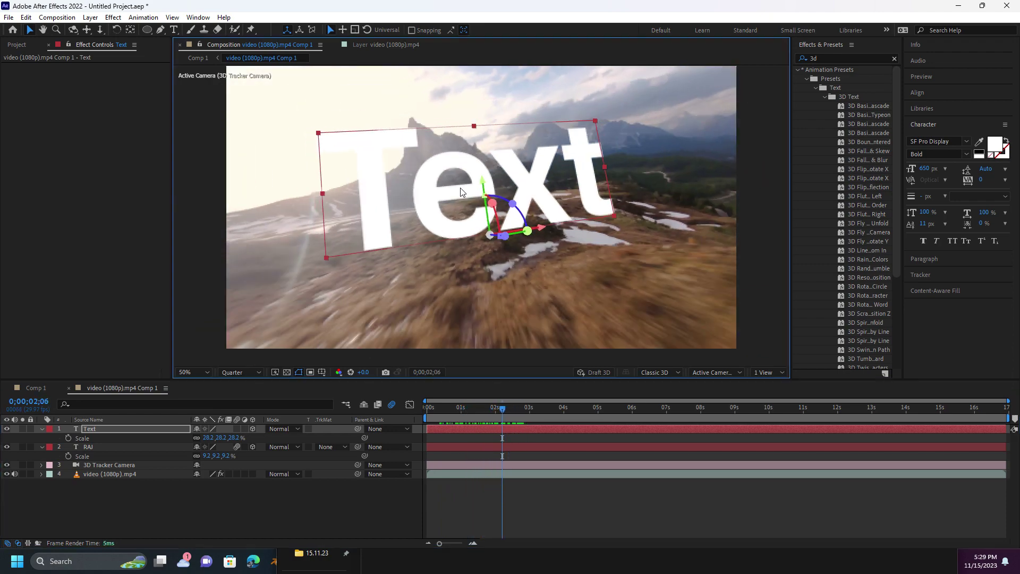
text(ng)
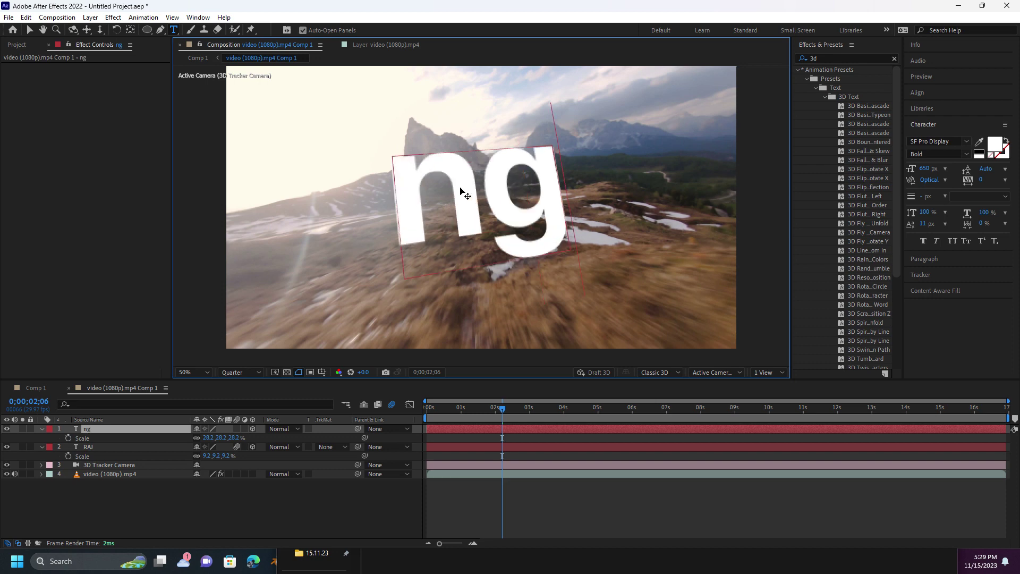
text(l)
key(Escape)
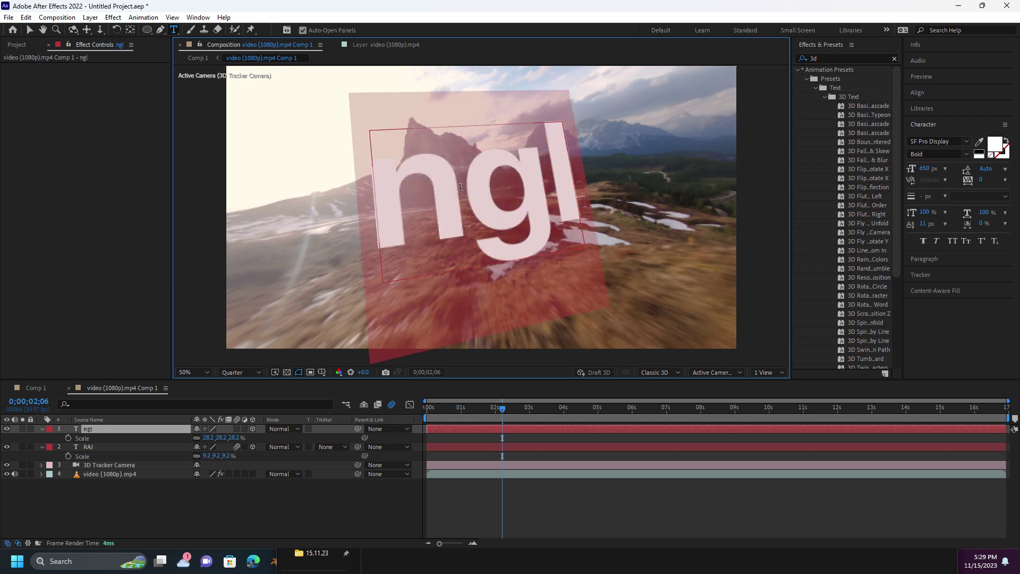
text(NGL)
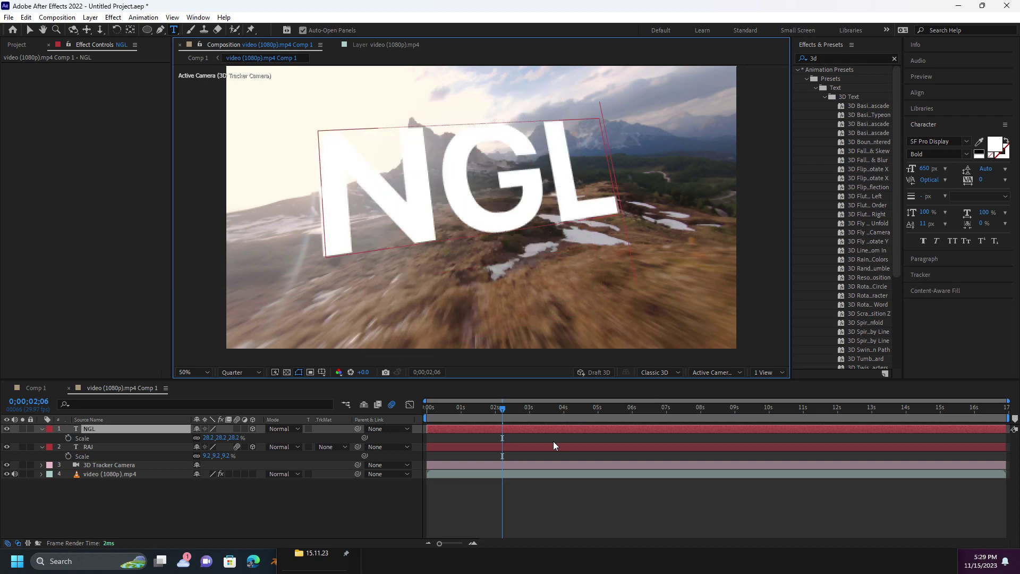
click(588, 478)
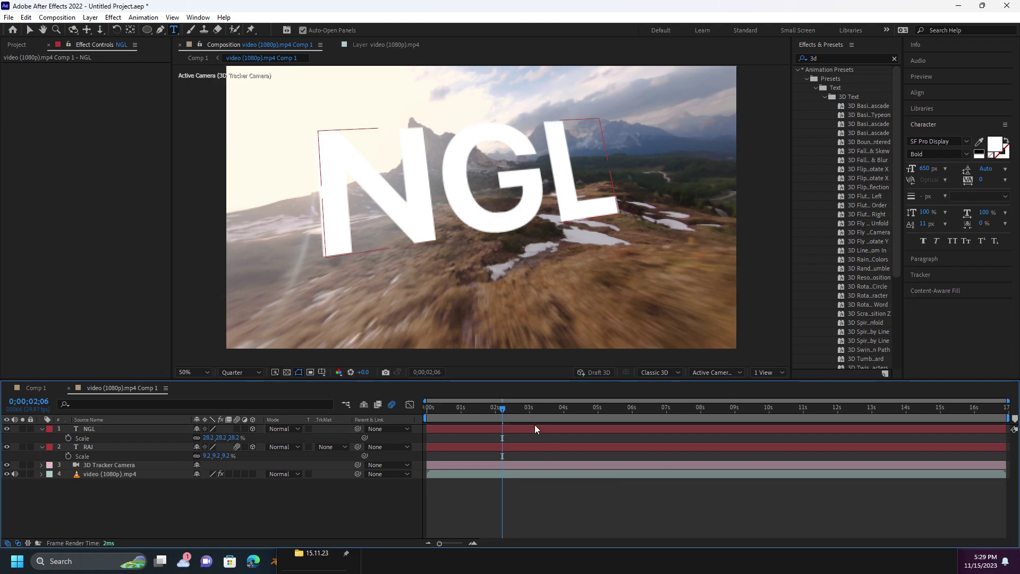
key(Caps_Lock)
click(519, 416)
key(Caps_Lock)
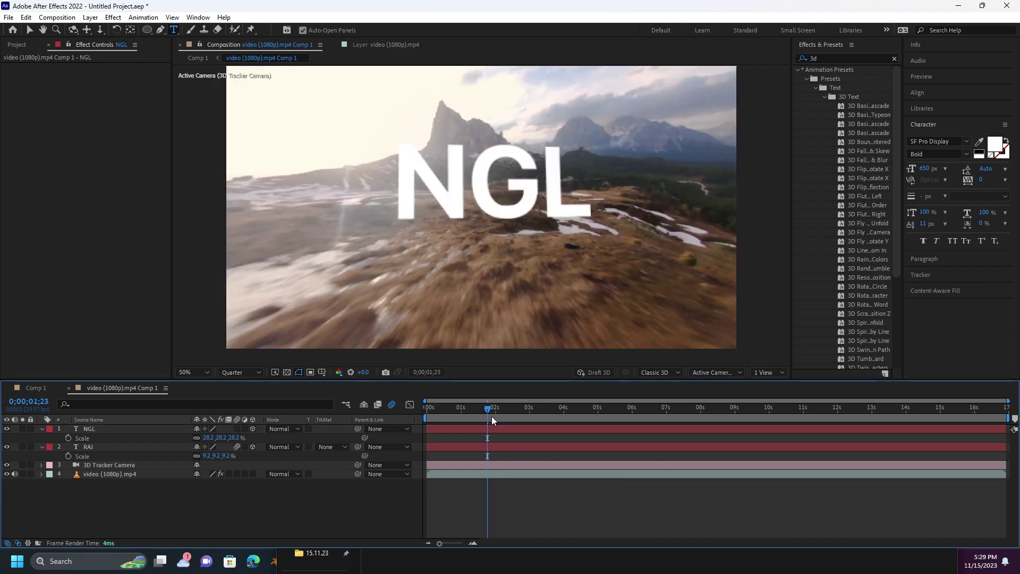
mouse_move(487, 416)
mouse_down()
mouse_move(473, 405)
mouse_move(438, 422)
mouse_move(567, 388)
mouse_up()
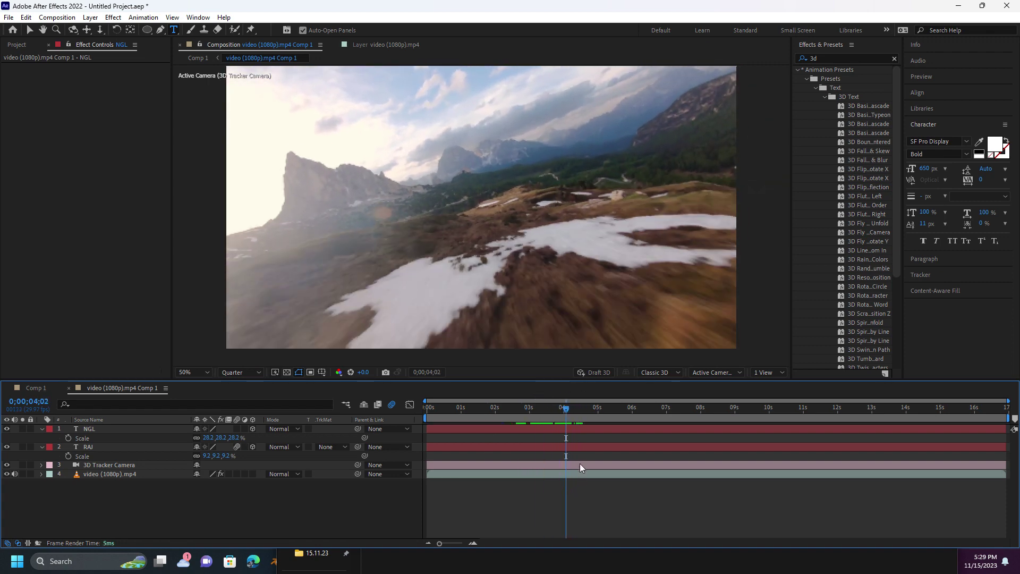
Resize the drone footage's track points and create another text layer from snowy ground points
click(580, 473)
drag(102, 130, 91, 130)
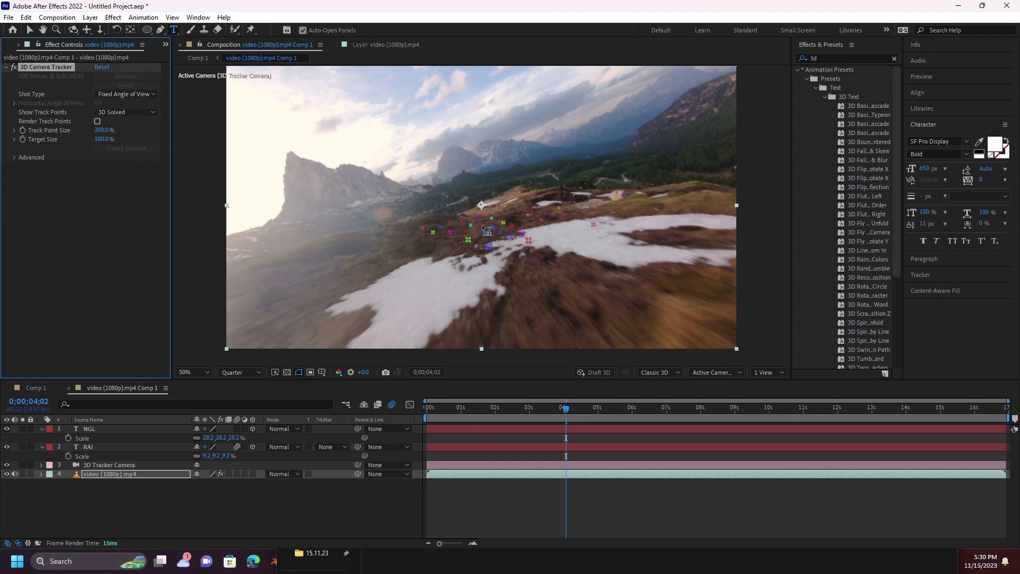
key(v)
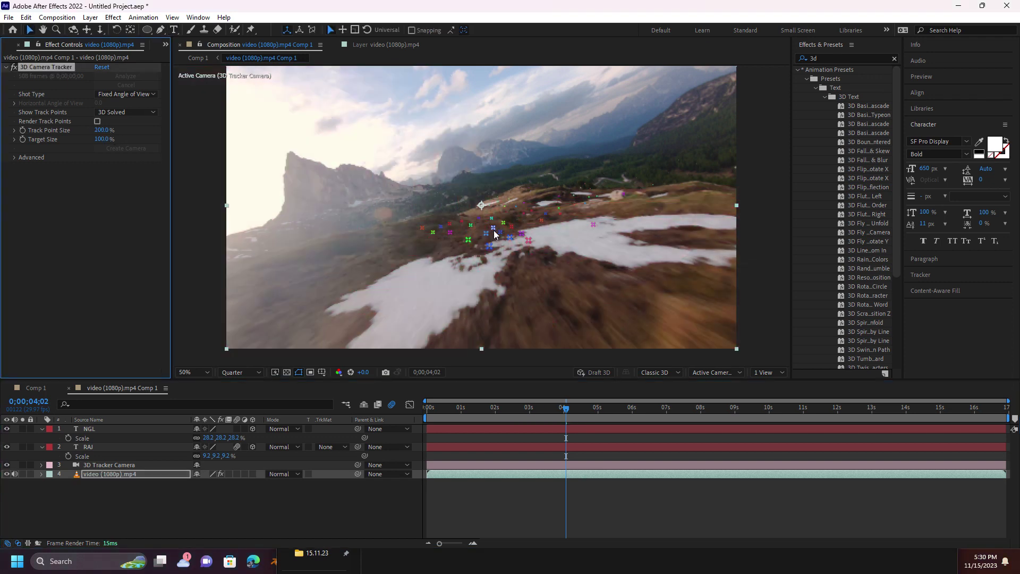
click(487, 221)
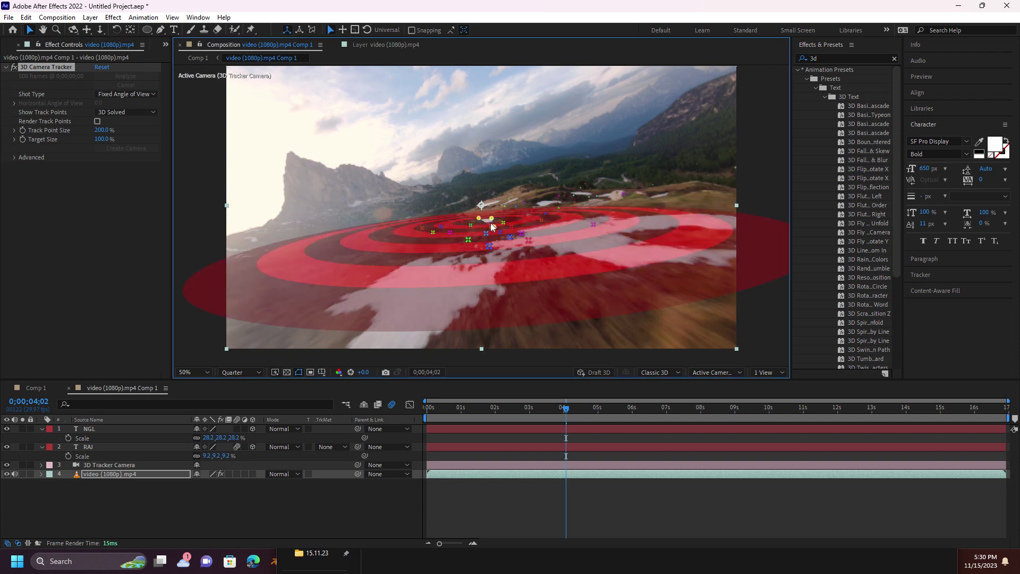
right_click(488, 220)
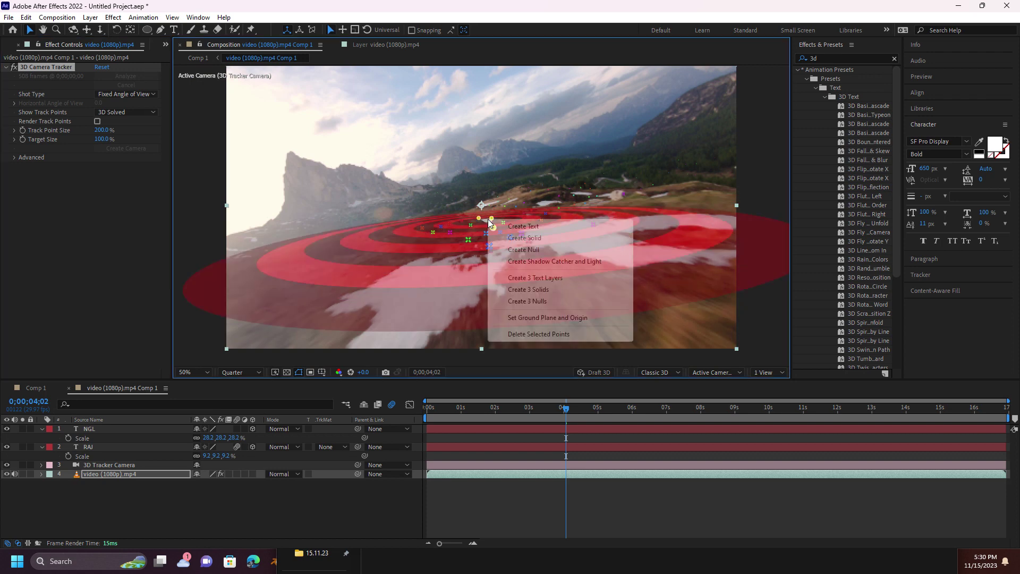
click(540, 225)
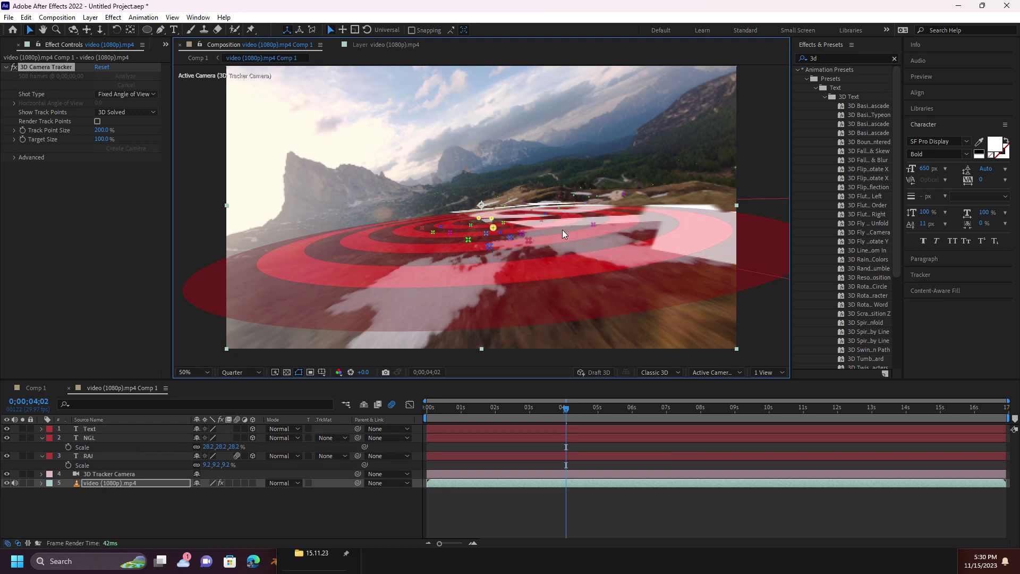
key(comma)
key(comma)
key(comma)
key(period)
key(period)
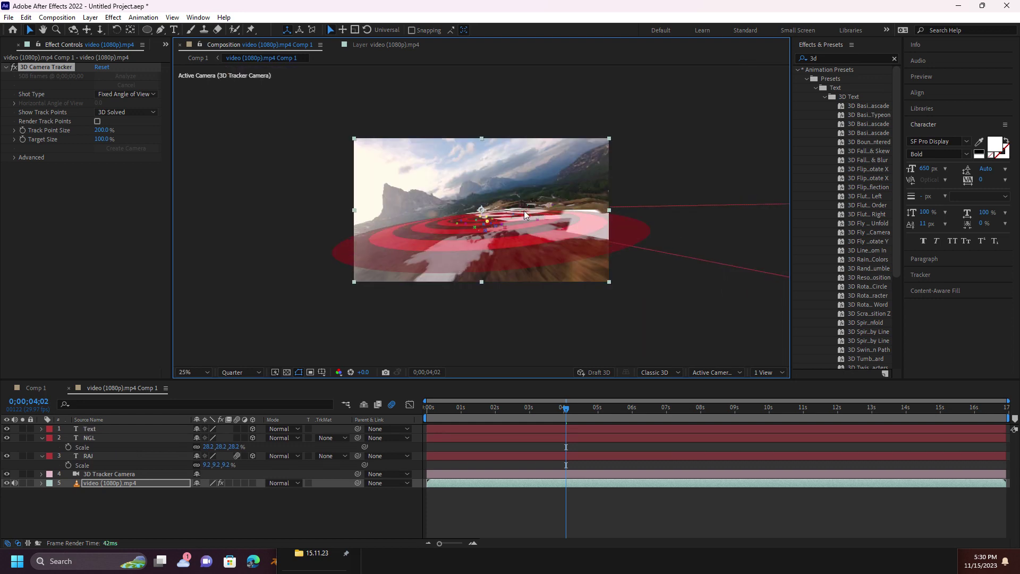
key(period)
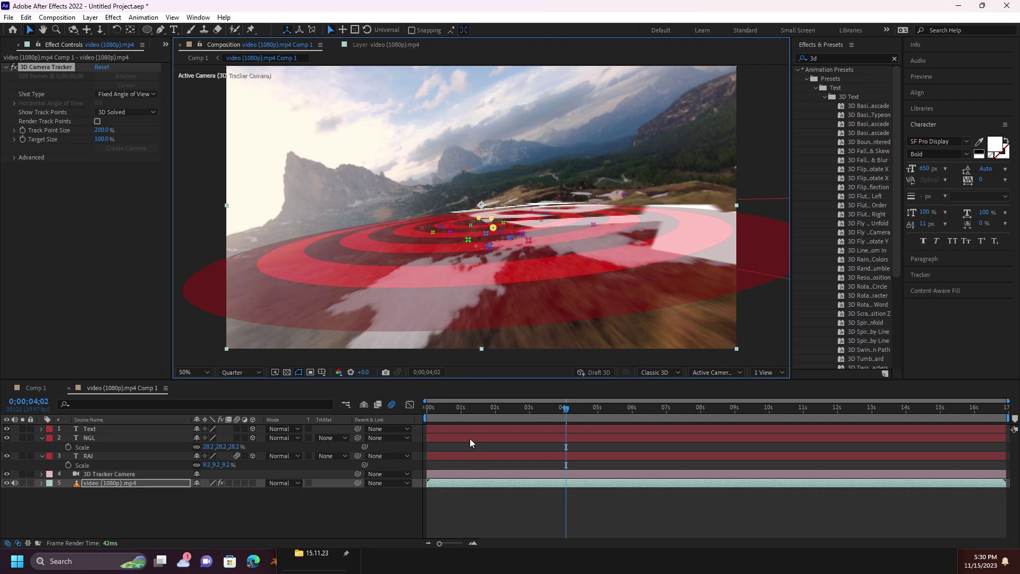
click(119, 428)
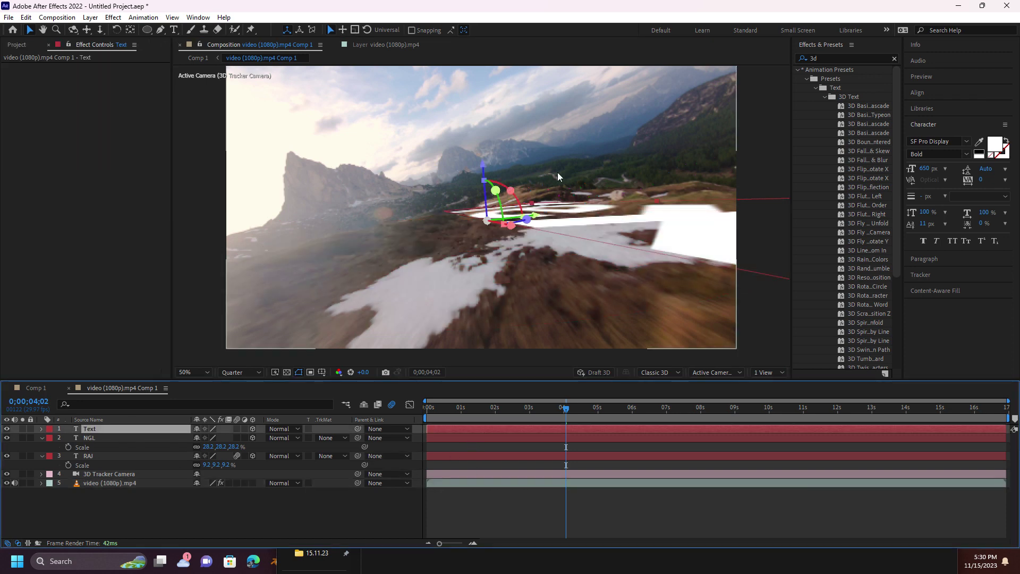
Rotate the new Text upright and turn it to face the camera
mouse_move(518, 191)
mouse_down()
mouse_move(487, 219)
mouse_move(466, 196)
mouse_move(498, 220)
mouse_up()
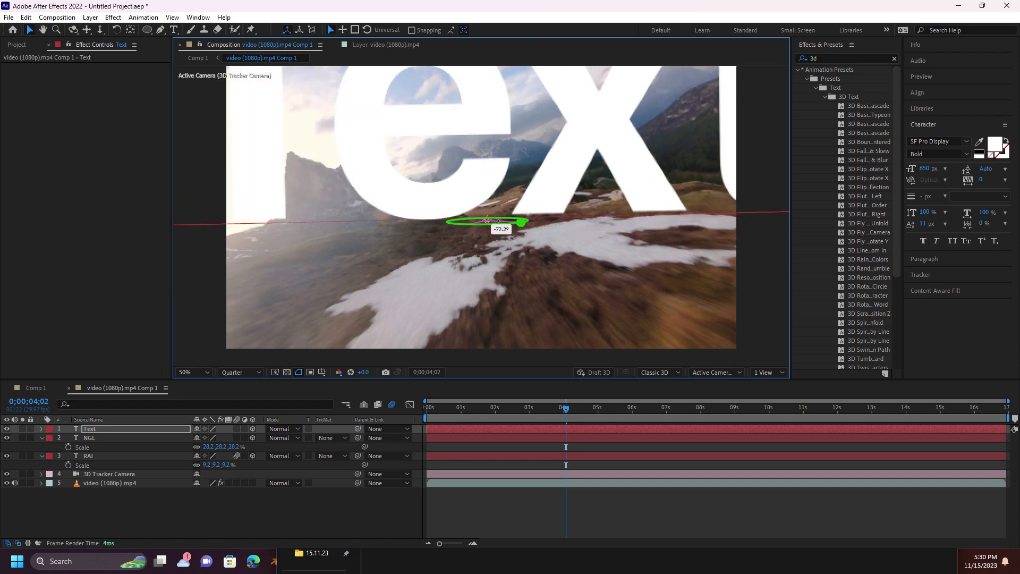
drag(498, 220, 499, 203)
key(comma)
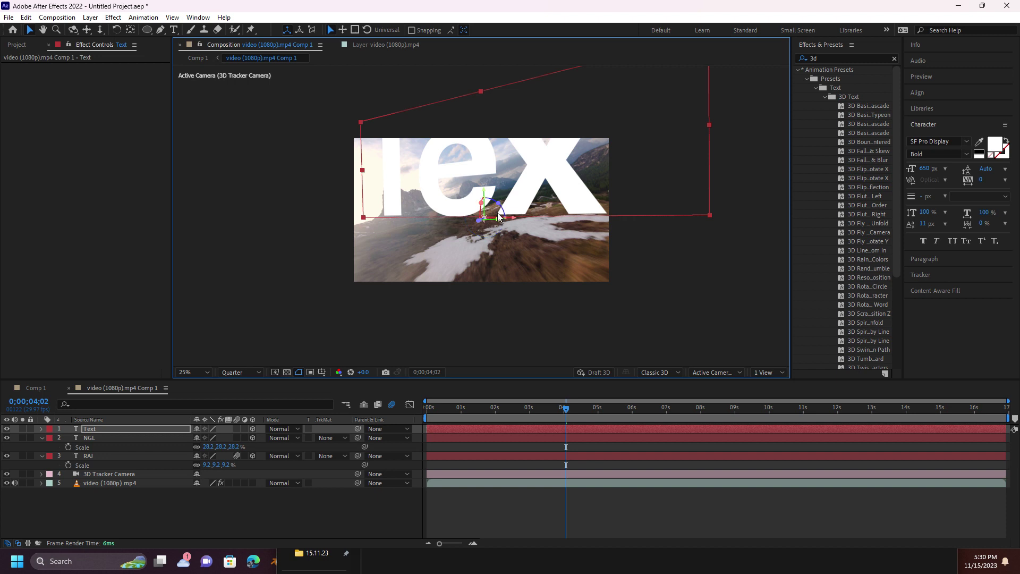
drag(483, 217, 485, 218)
drag(484, 218, 492, 216)
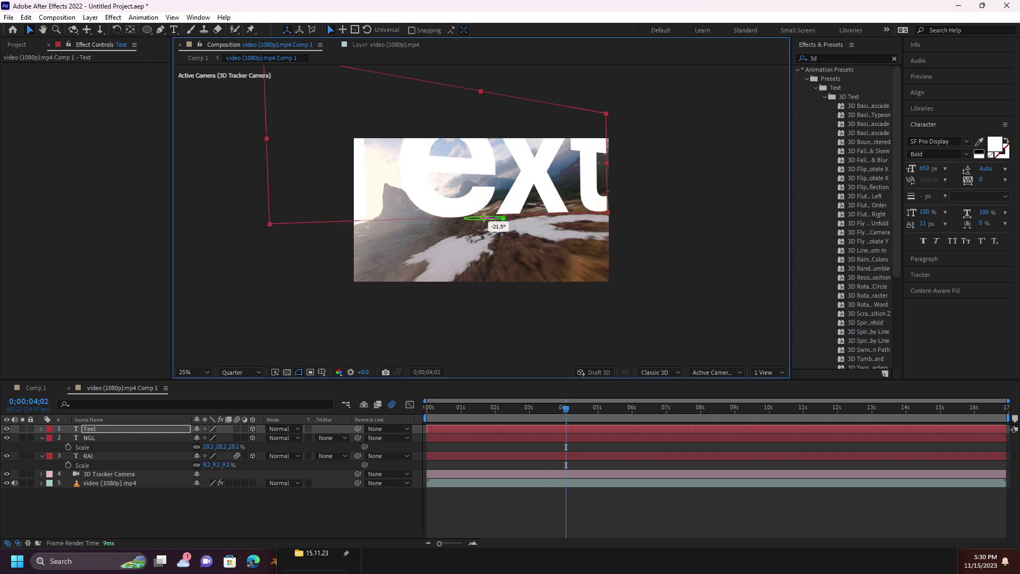
Set the new Text layer's scale to 98.2%
click(121, 431)
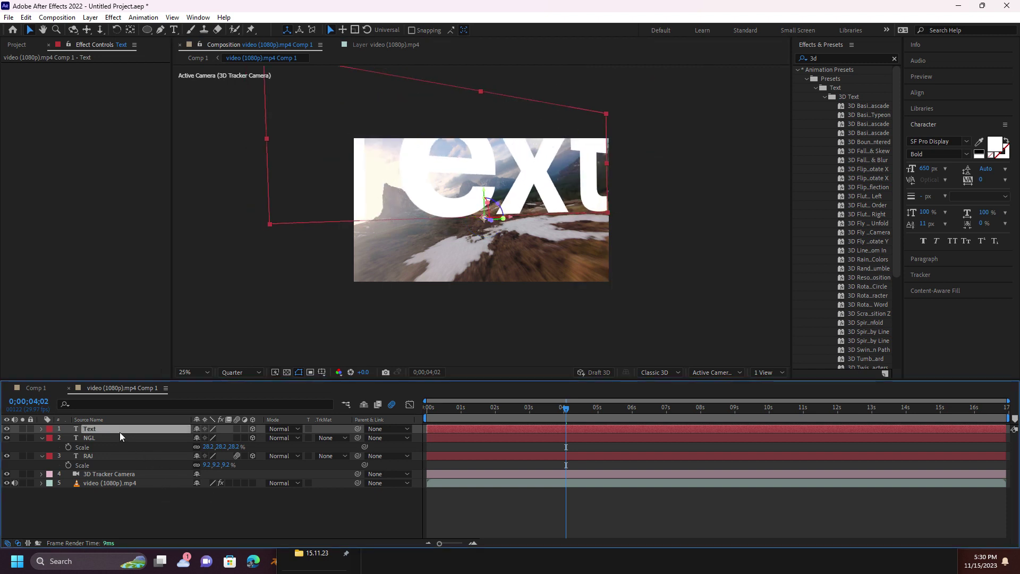
key(s)
mouse_move(212, 438)
mouse_down()
mouse_move(131, 447)
mouse_move(182, 429)
mouse_move(170, 430)
mouse_up()
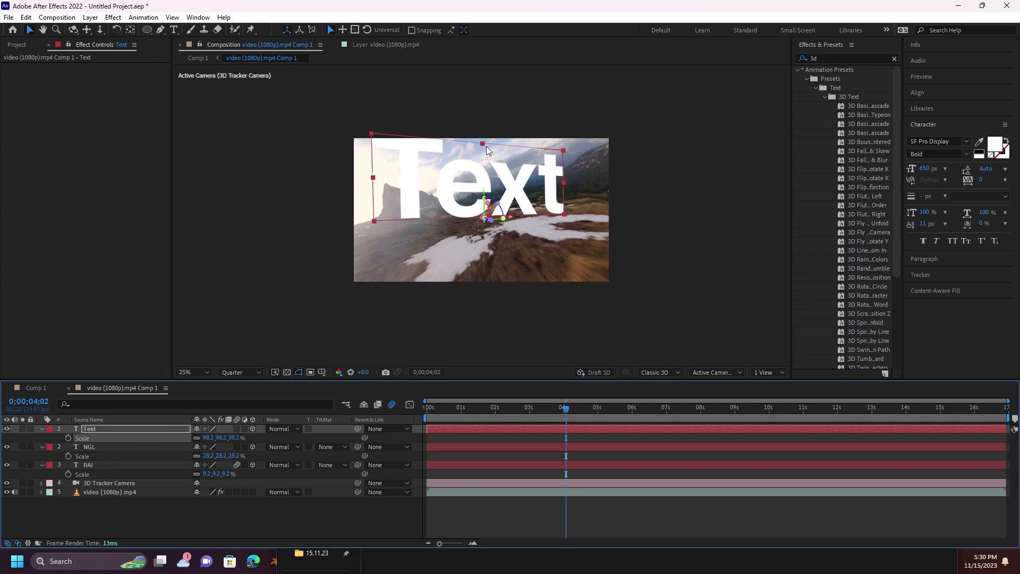
key(period)
Review the opening frames and tilt the Text to match the ground's angle
drag(547, 407, 476, 425)
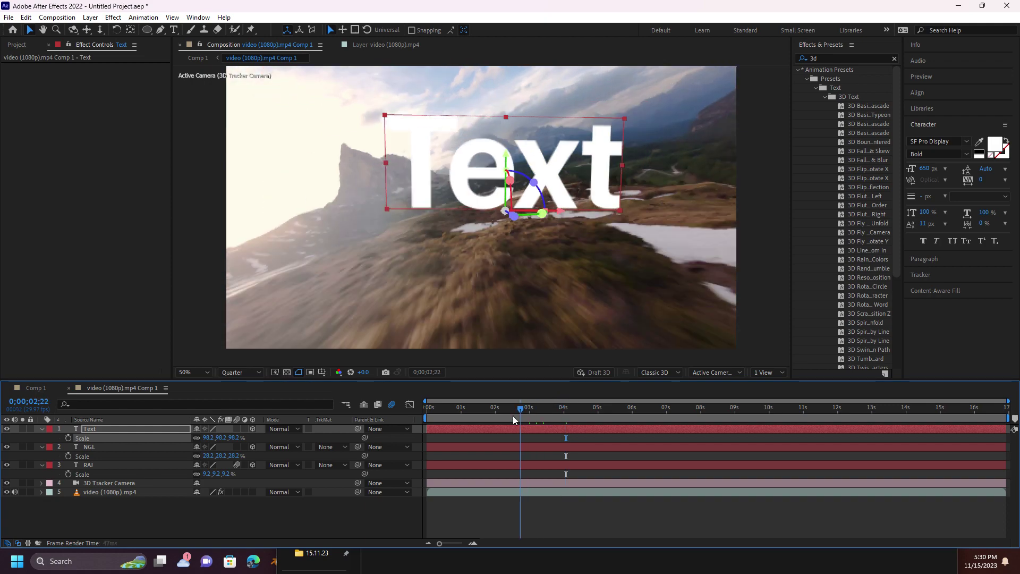
mouse_move(416, 419)
mouse_down()
mouse_move(465, 424)
mouse_move(576, 407)
mouse_up()
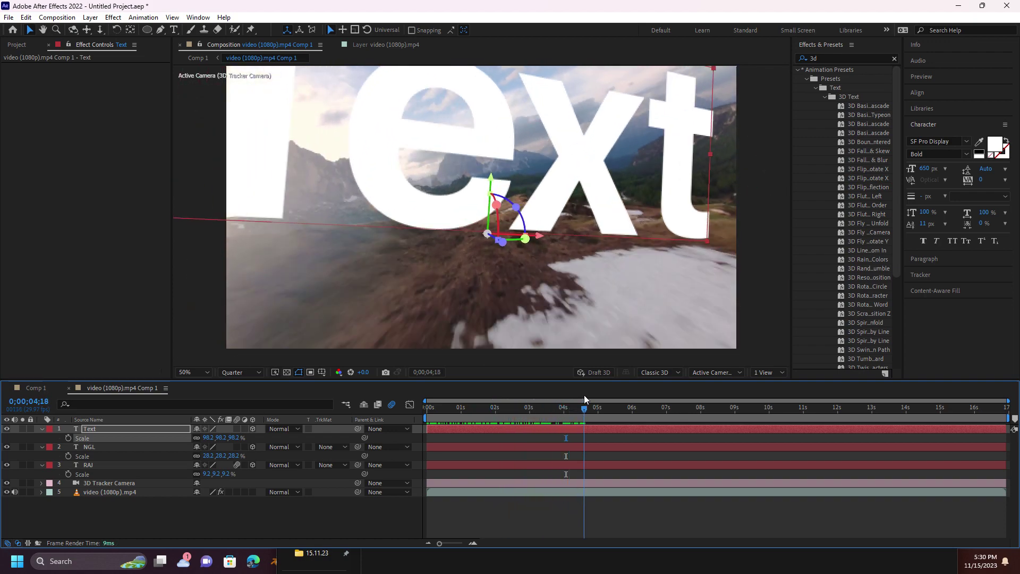
drag(494, 197, 491, 198)
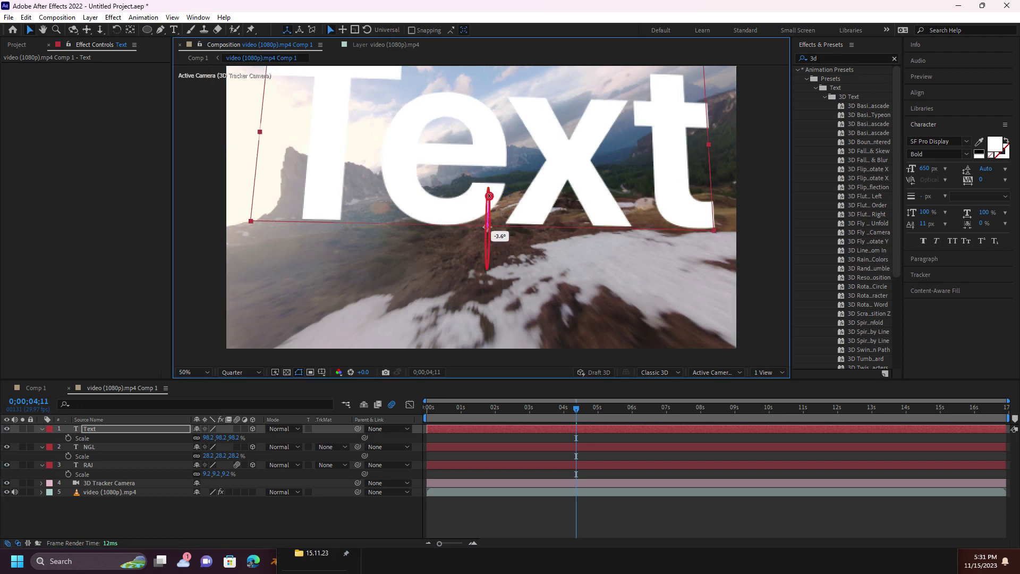
key(comma)
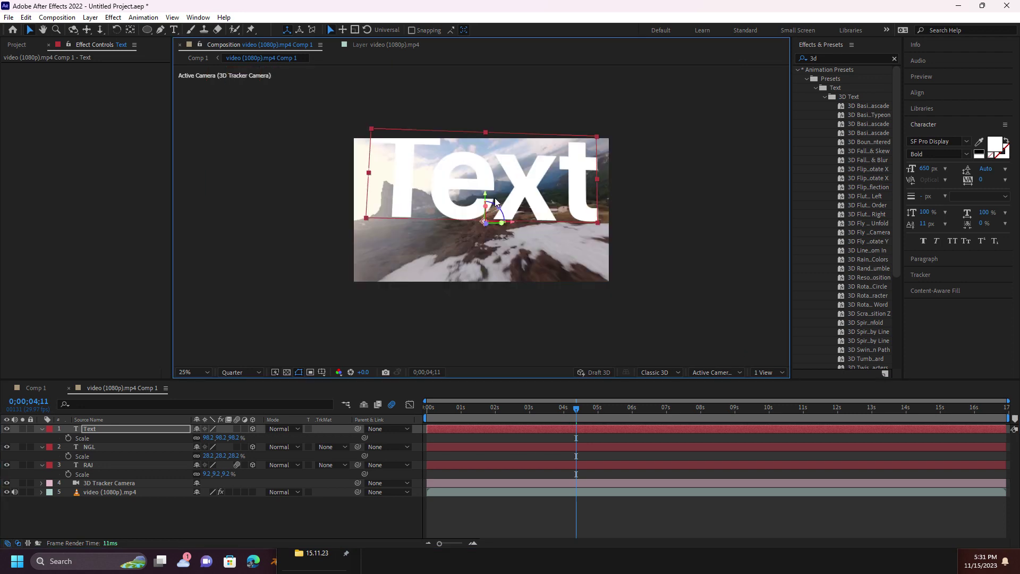
mouse_move(576, 408)
mouse_down()
mouse_move(493, 422)
mouse_move(558, 407)
mouse_move(949, 408)
mouse_move(543, 408)
mouse_move(599, 410)
mouse_move(581, 408)
mouse_up()
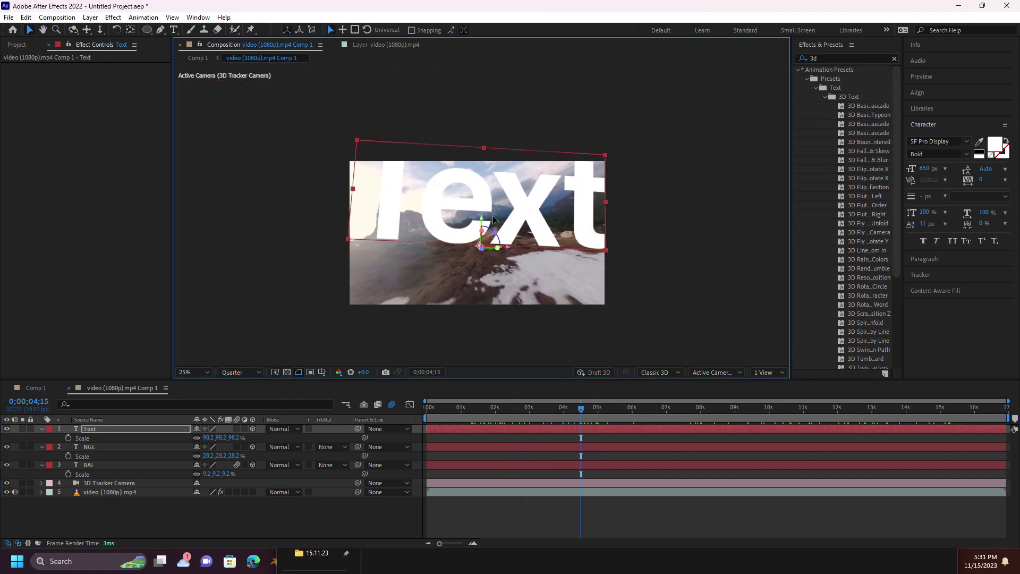
Retype the word as 'thangaraj' and scale it down to 35.2%
double_click(493, 216)
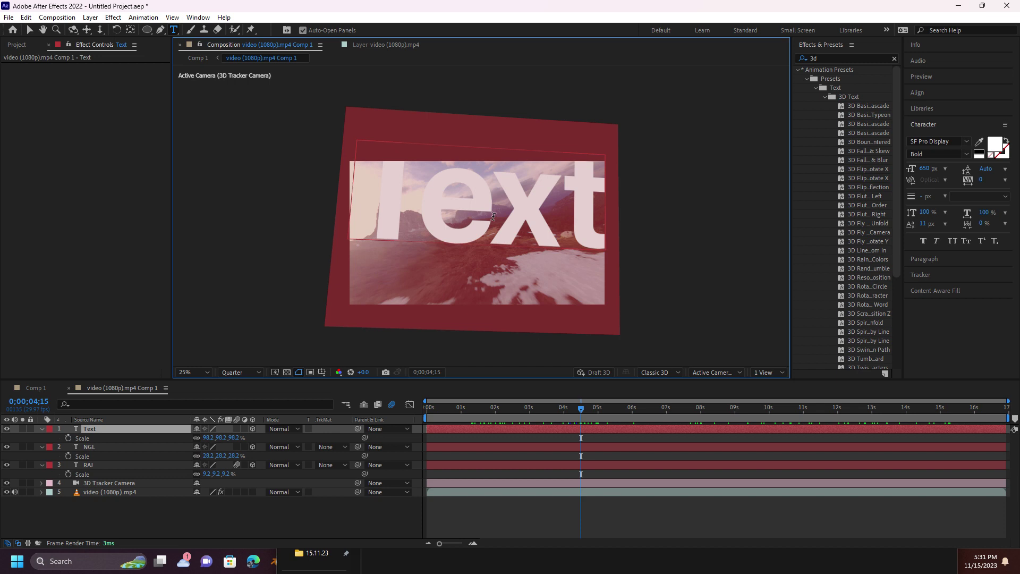
text(than)
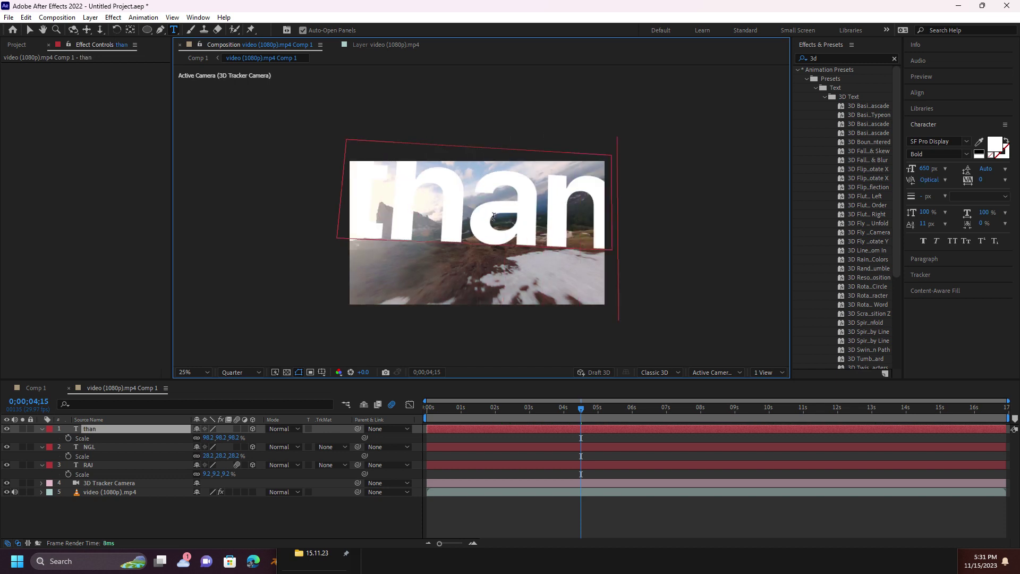
text(garaj)
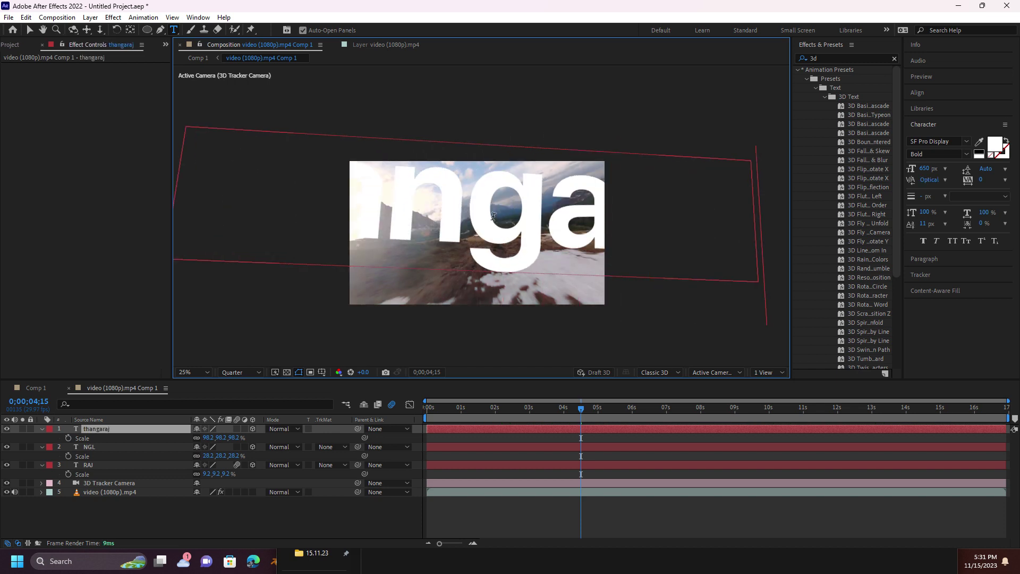
click(575, 431)
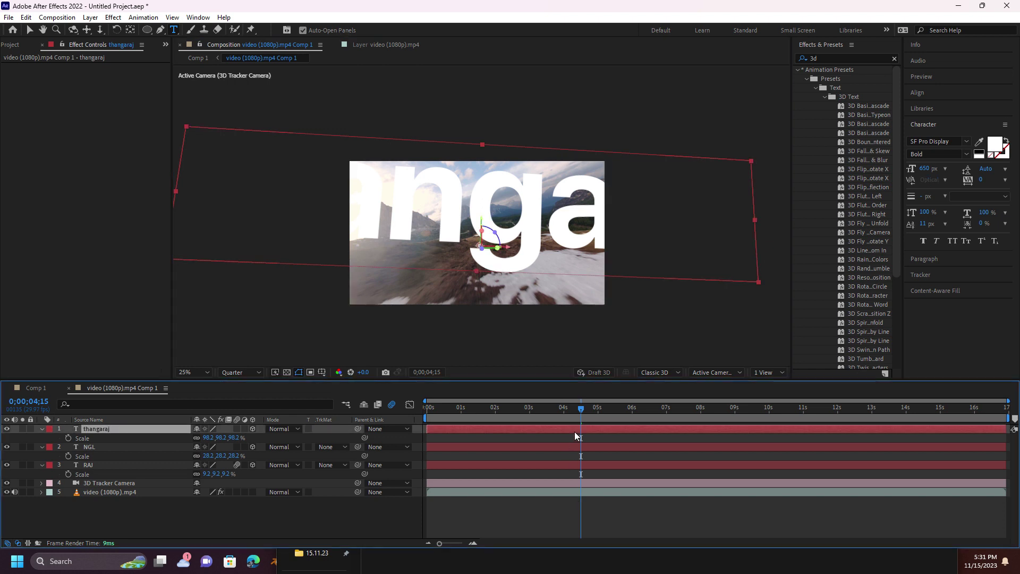
drag(208, 437, 179, 441)
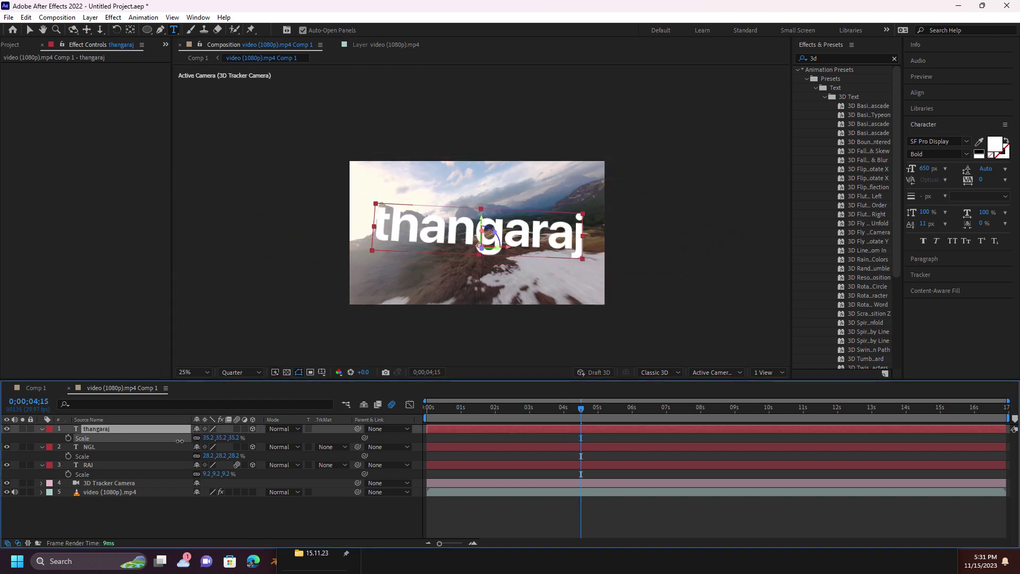
Capitalise the first letter so it reads 'Thangaraj', then review it on the timeline
click(390, 221)
key(BackSpace)
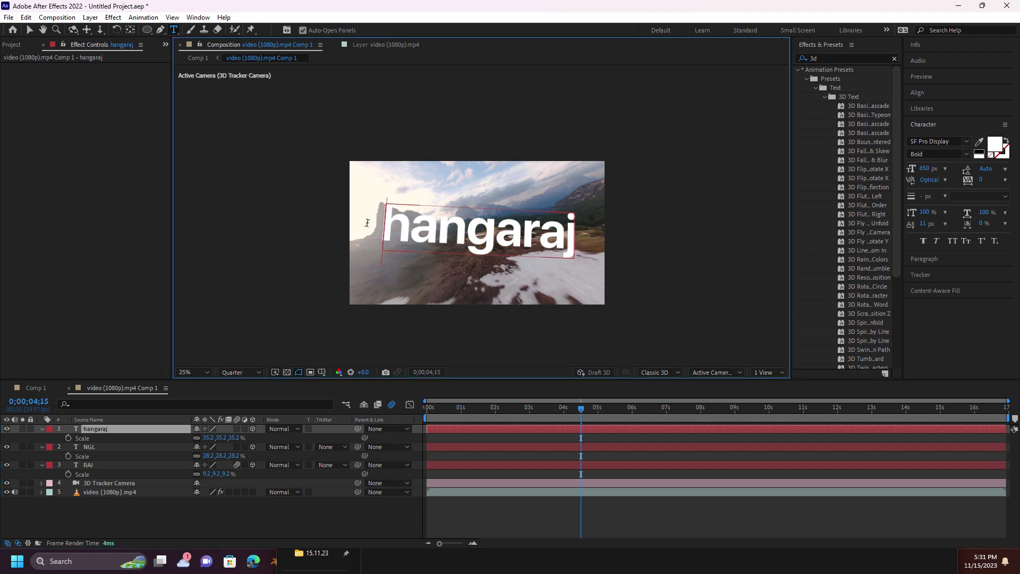
text(T)
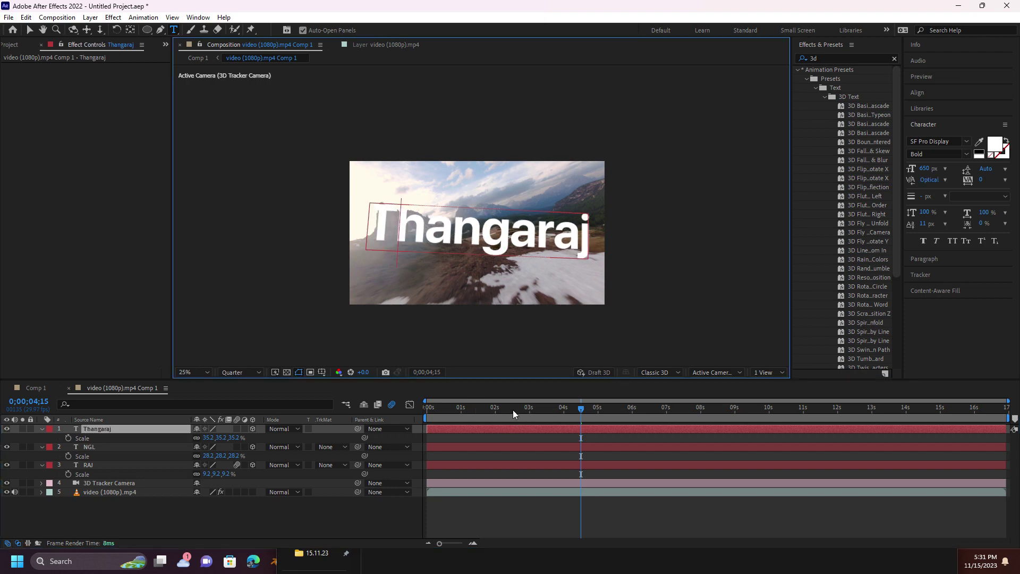
drag(478, 416, 586, 407)
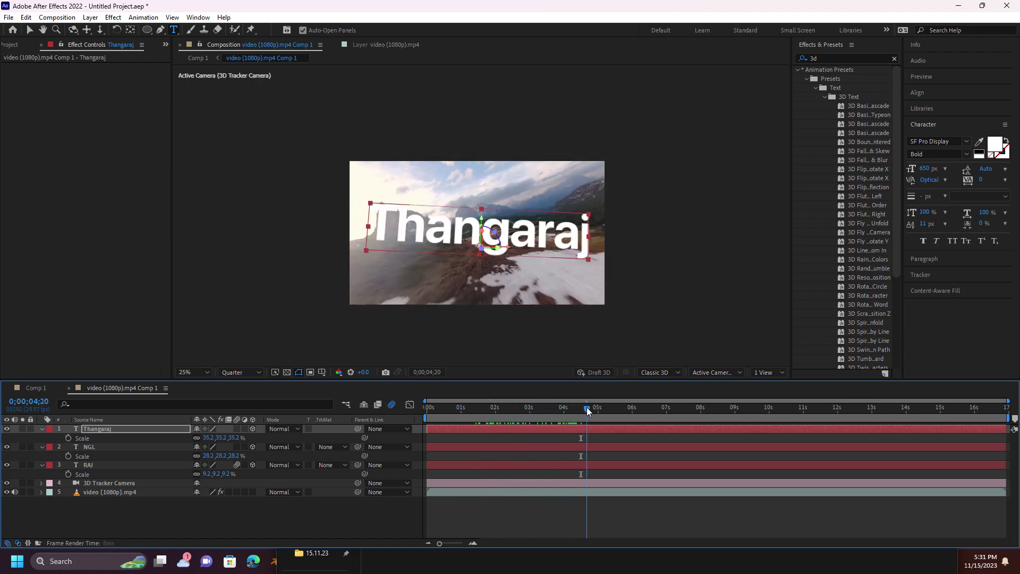
Scrub the clip and end the work area at about 6 seconds 20 frames
mouse_move(632, 408)
mouse_down()
mouse_move(641, 407)
mouse_move(455, 418)
mouse_up()
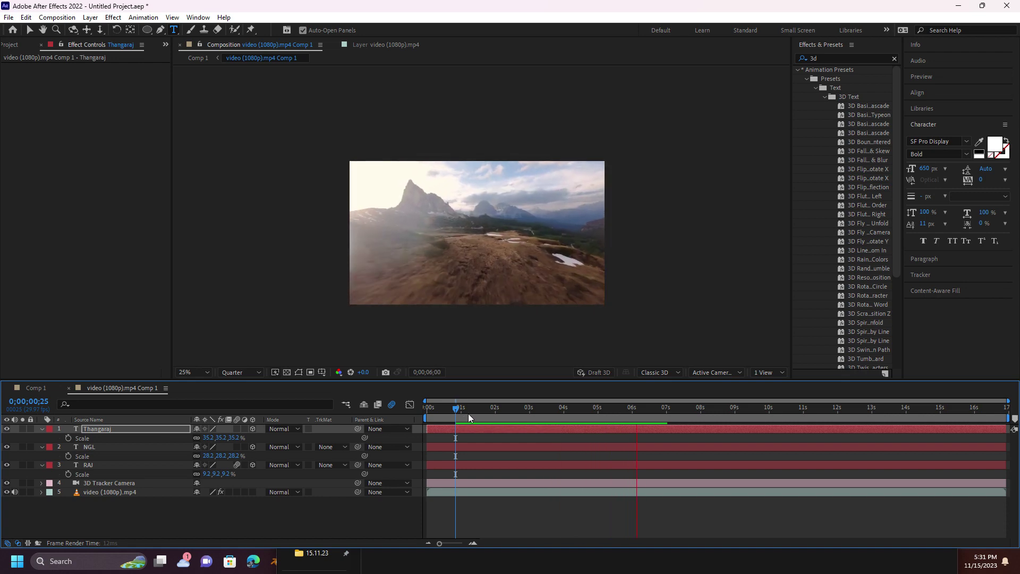
click(469, 413)
drag(523, 413, 645, 407)
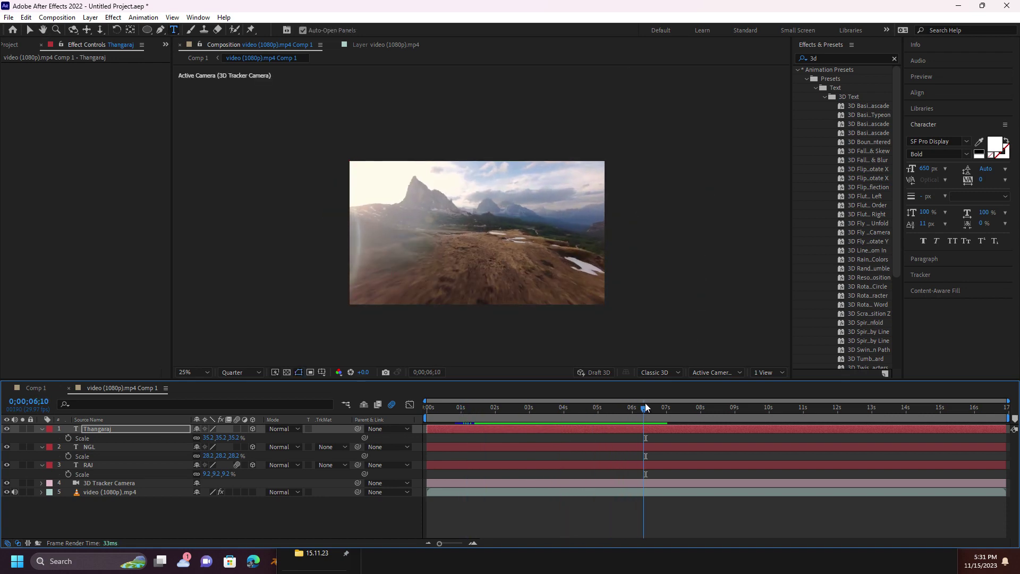
scroll(471, 234, up, 2)
key(v)
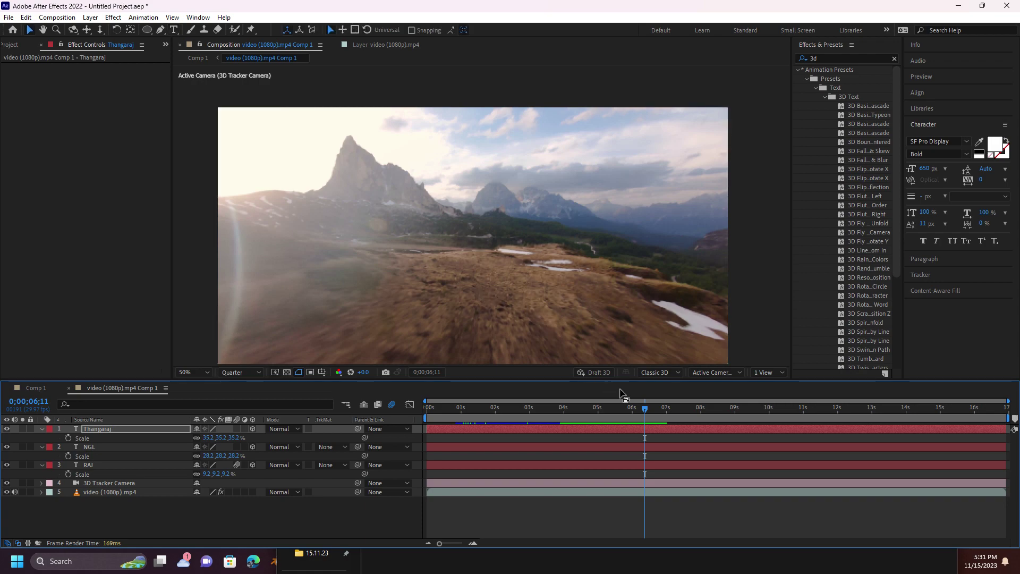
drag(642, 413, 657, 409)
key(n)
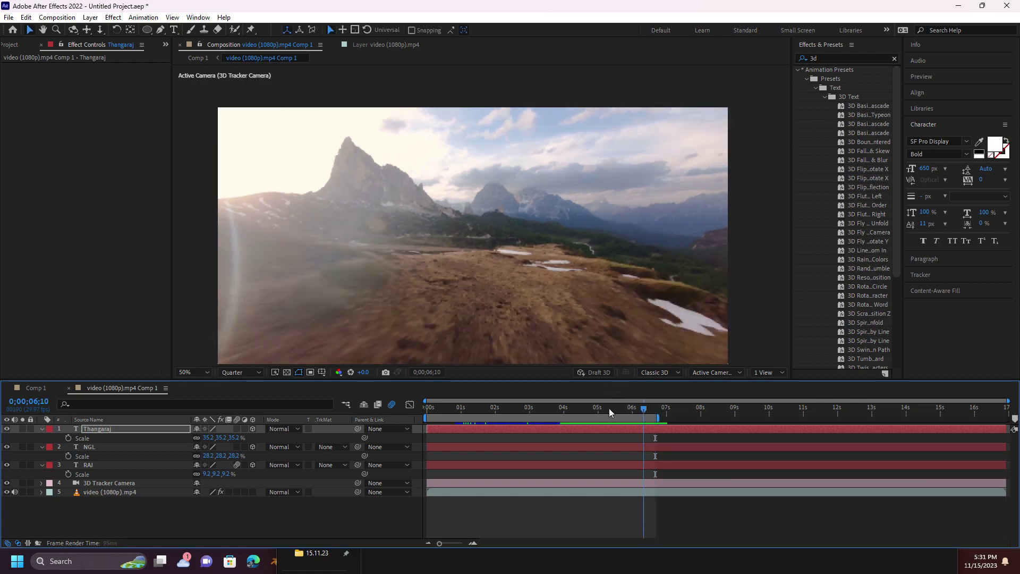
Preview the Thangaraj text from the start, stopping around four seconds
key(space)
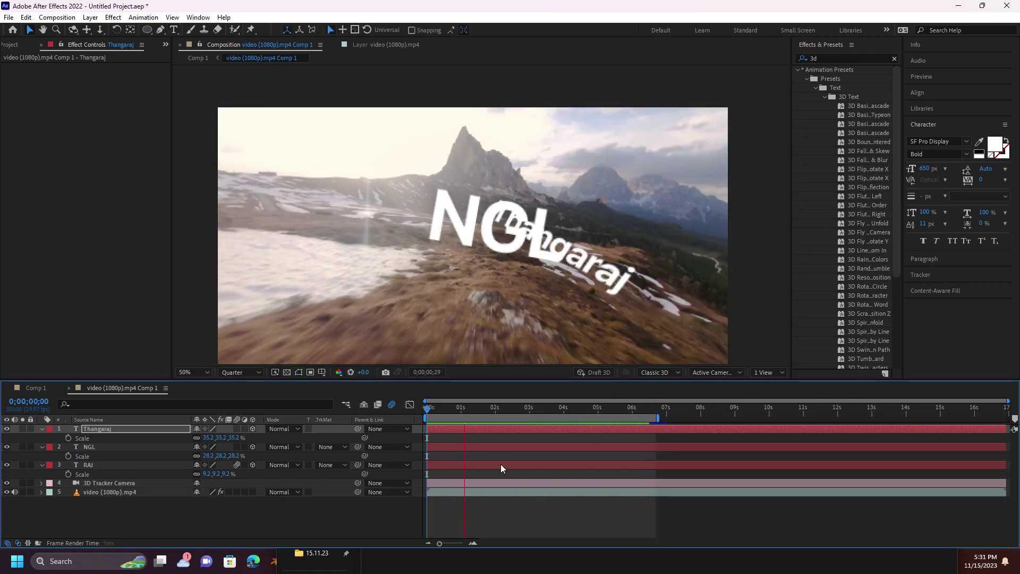
key(space)
key(space)
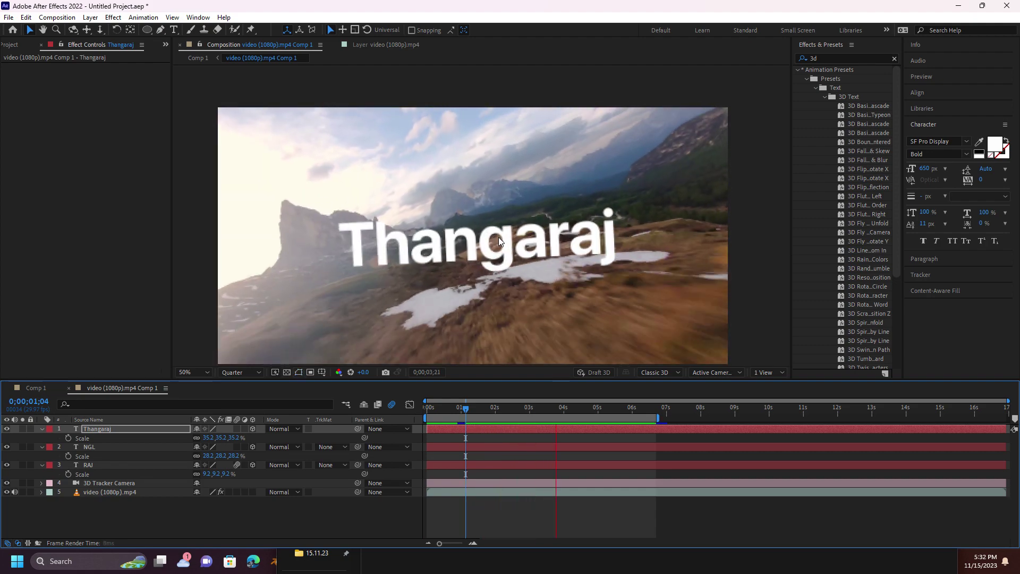
key(space)
click(476, 251)
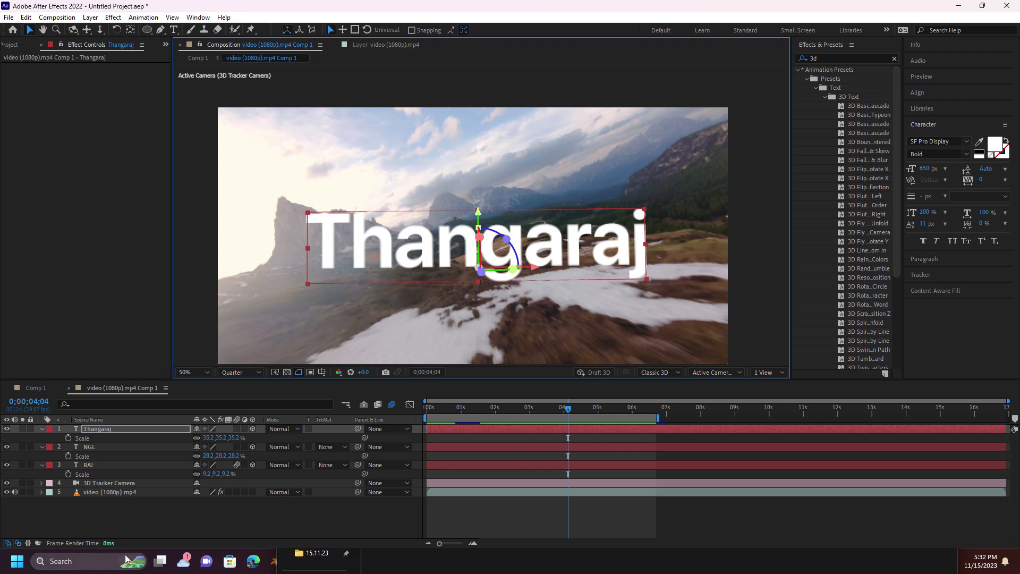
Create the full-size 1920×1080 black solid 'Dark Red Solid 1' above Thangaraj and switch it off
right_click(120, 518)
mouse_move(160, 382)
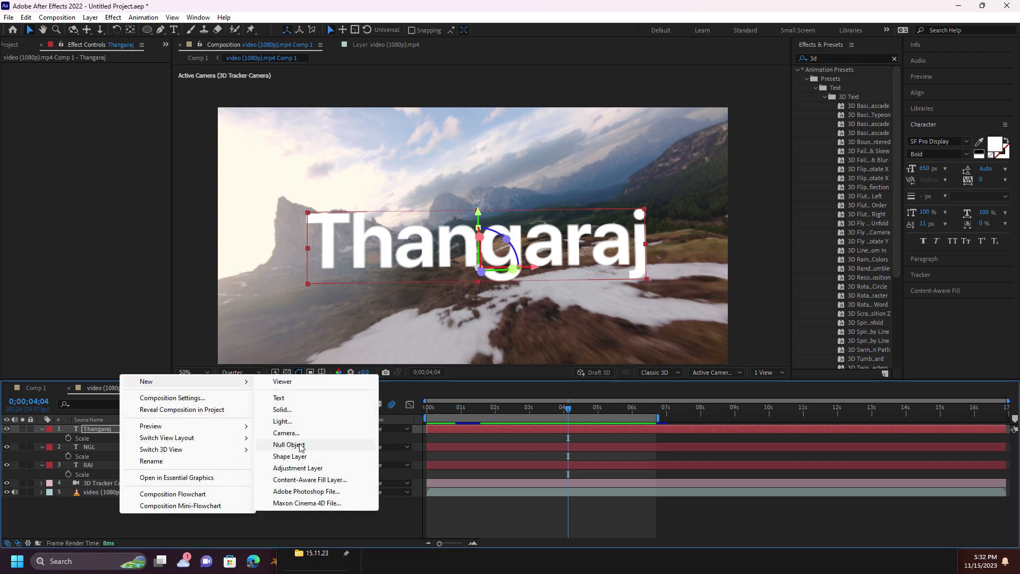
click(283, 410)
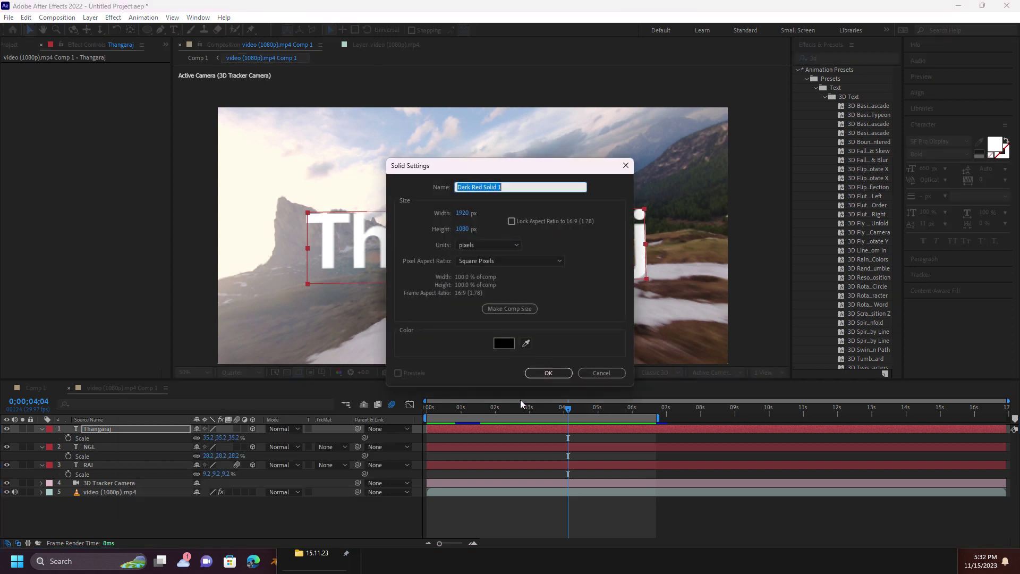
click(542, 374)
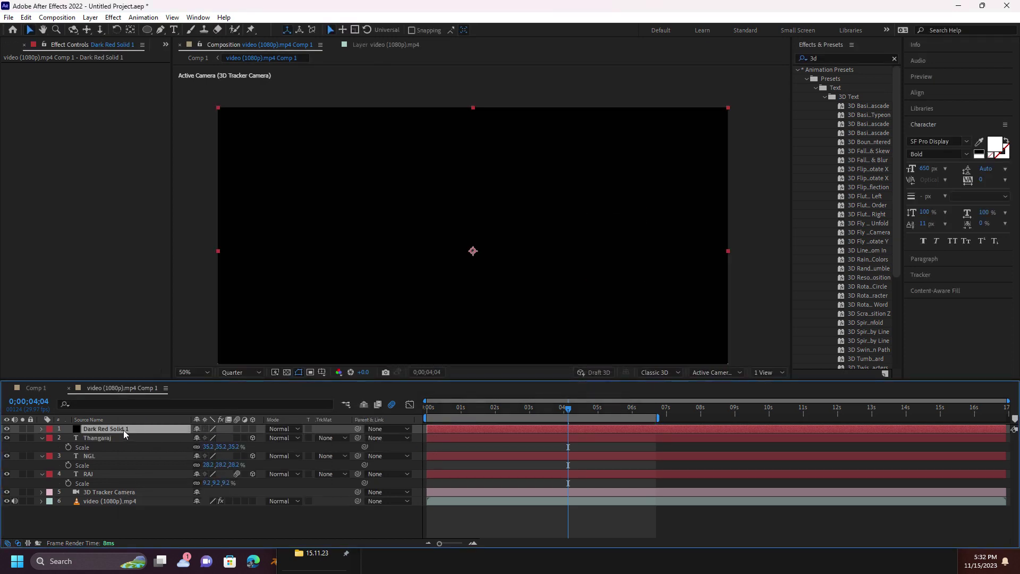
click(97, 437)
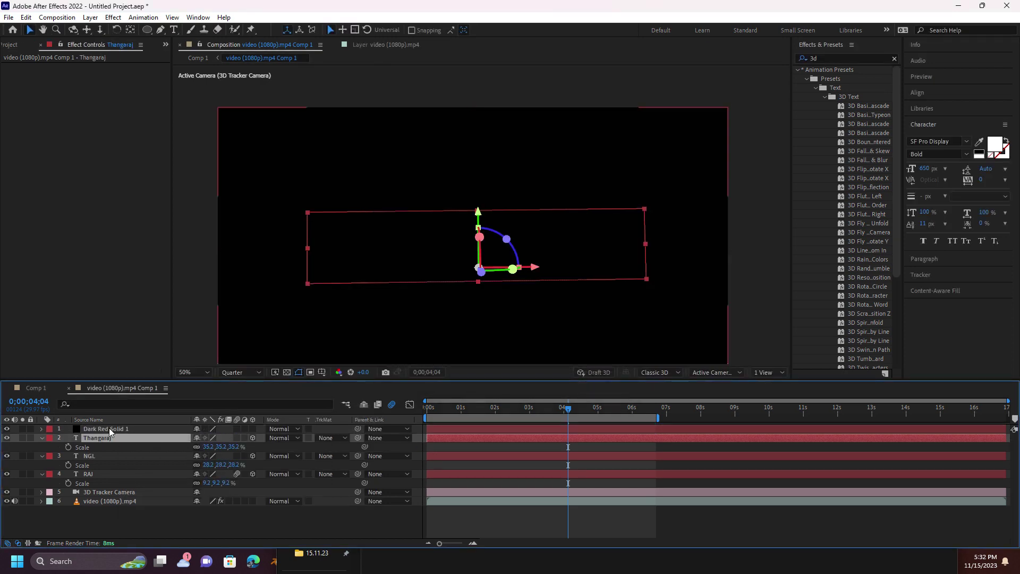
click(7, 429)
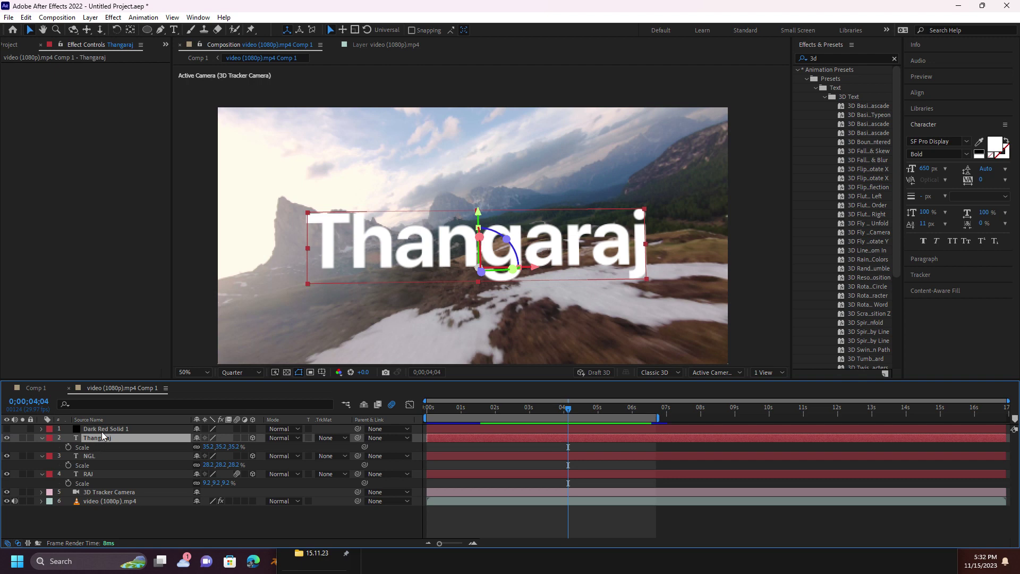
click(101, 430)
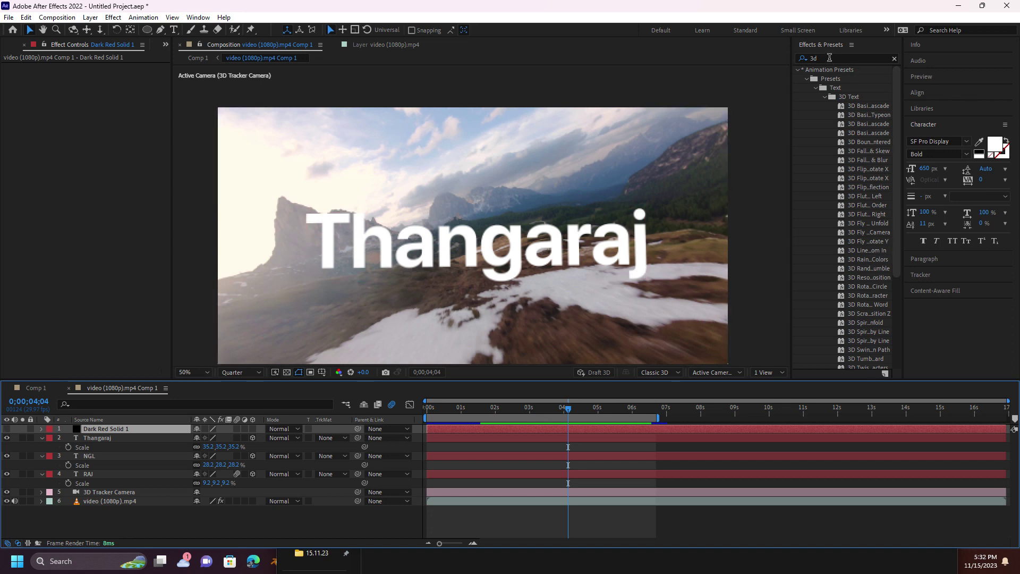
Search 'ele' in Effects & Presets and apply Element to Dark Red Solid 1
click(790, 59)
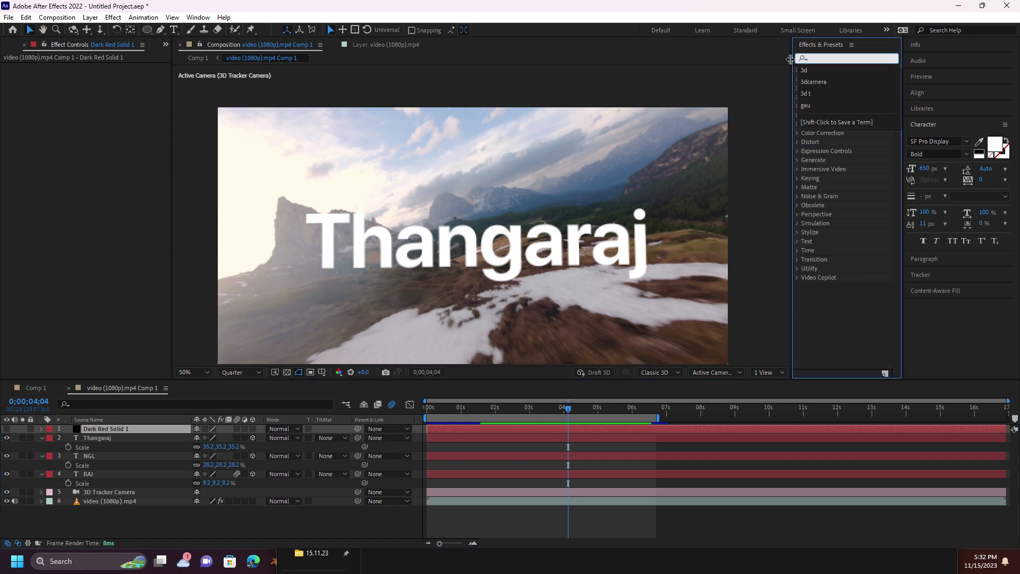
text(e)
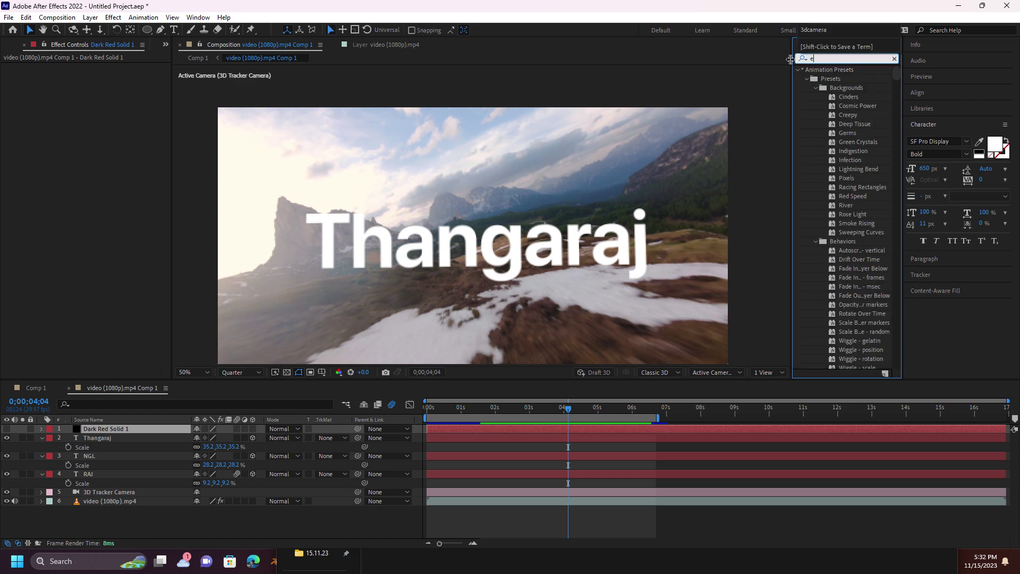
text(le)
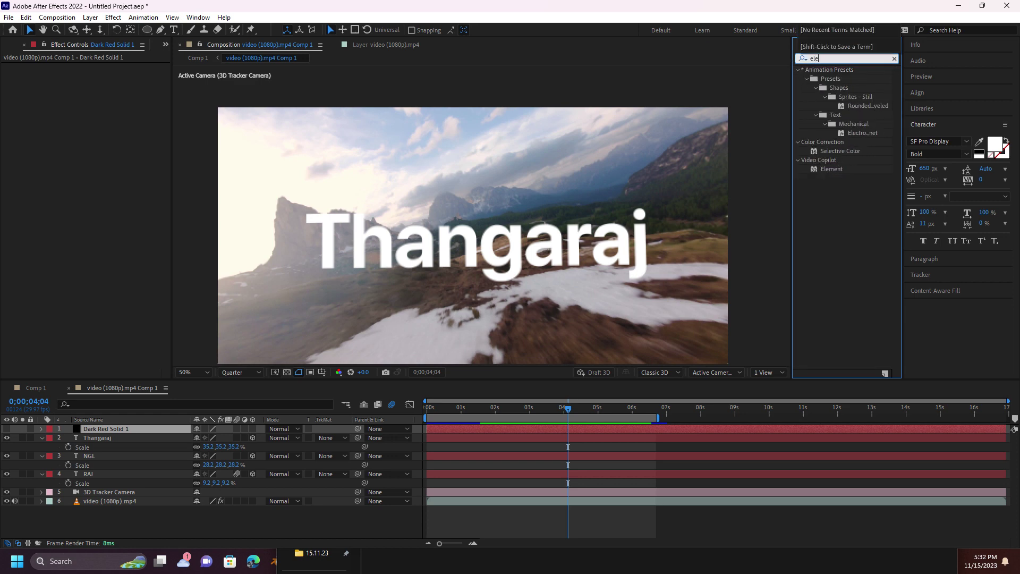
drag(831, 169, 500, 434)
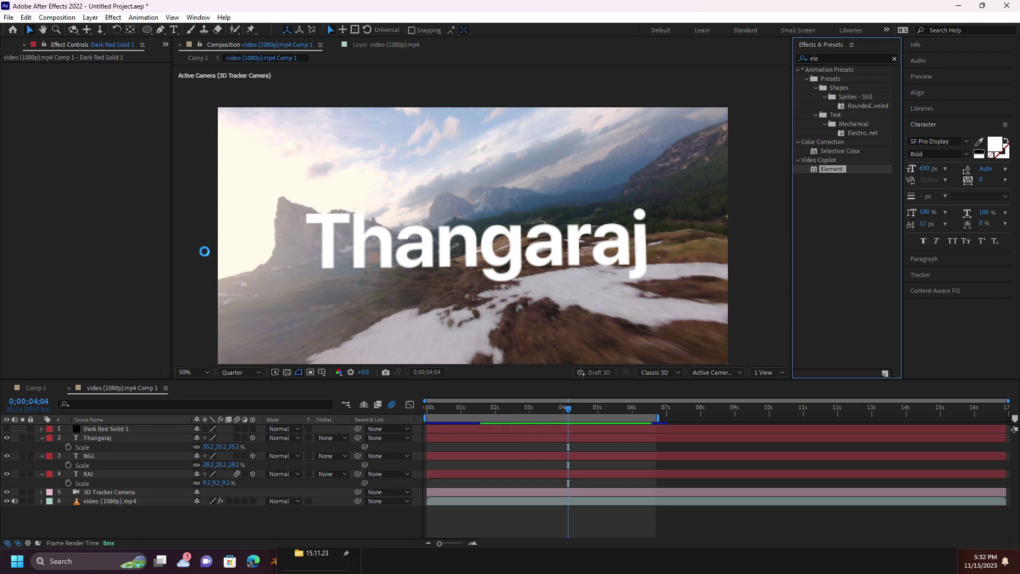
Duplicate the Thangaraj text layer as Thangaraj 2 and hide the original
click(111, 439)
key(ctrl+d)
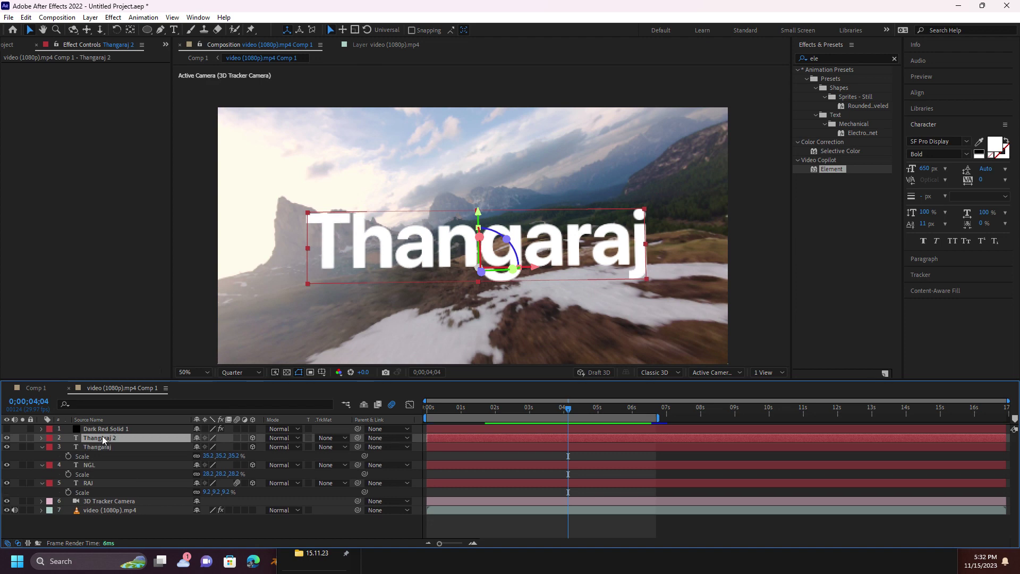
click(6, 446)
Review Element's Group 1 Animation Engine and group utilities, keeping the start group at Group 1
click(105, 428)
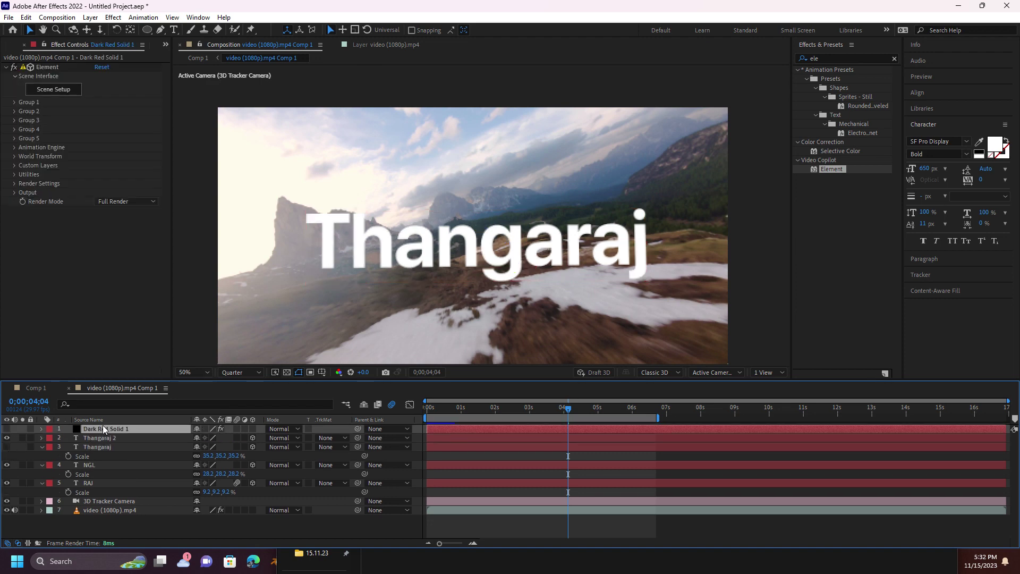
click(16, 102)
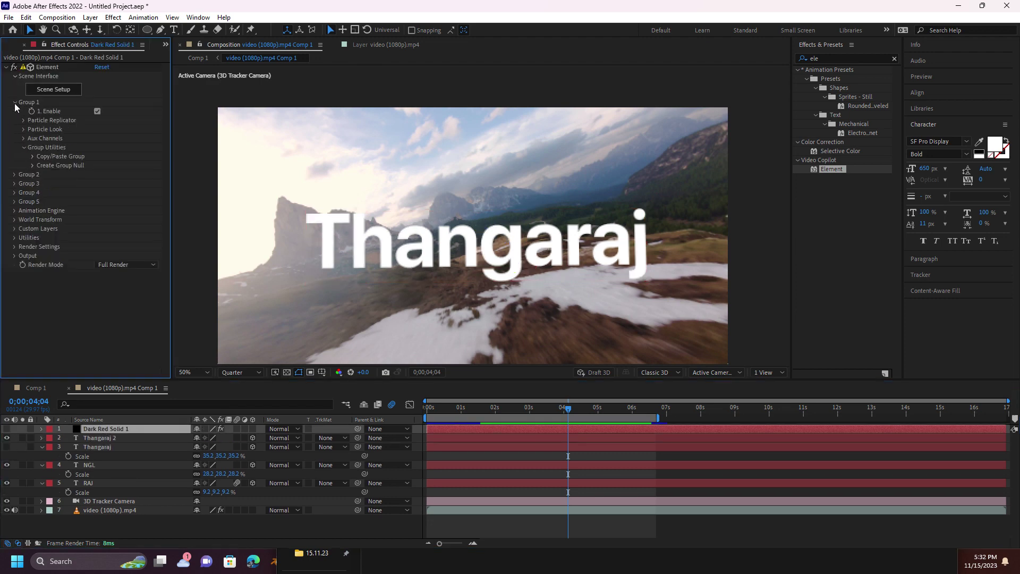
click(14, 210)
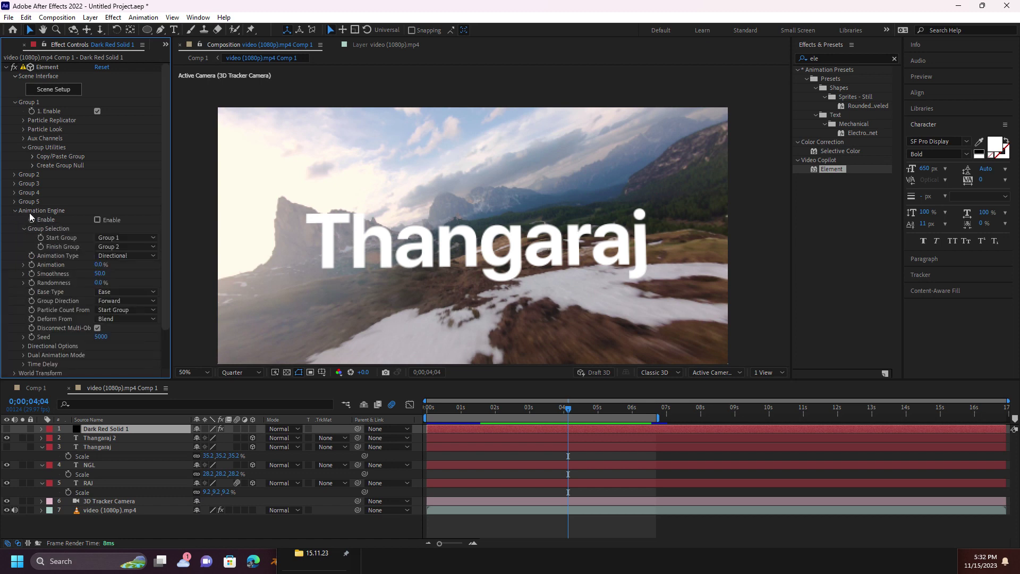
click(126, 237)
click(142, 210)
click(14, 211)
click(33, 156)
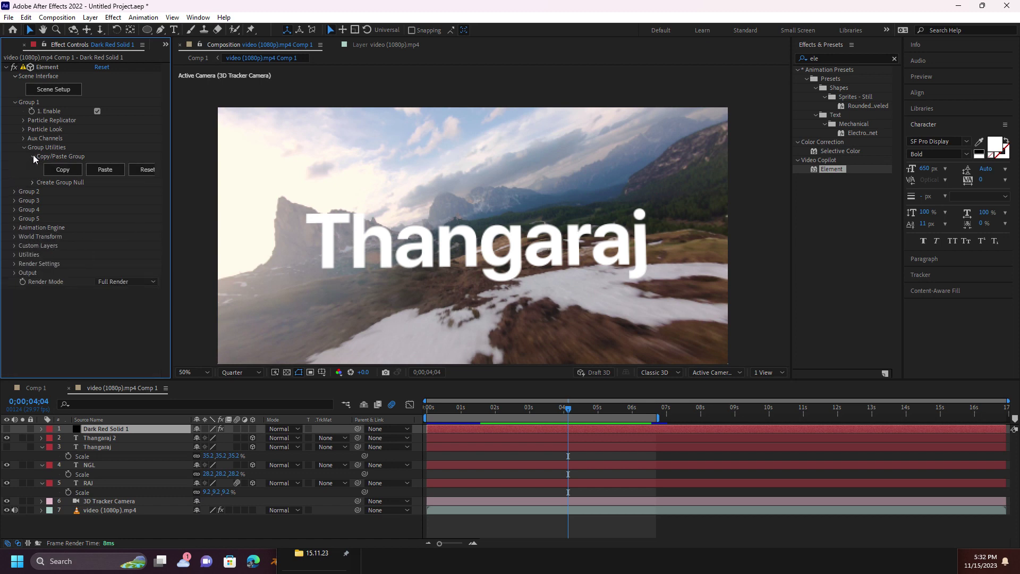
click(33, 183)
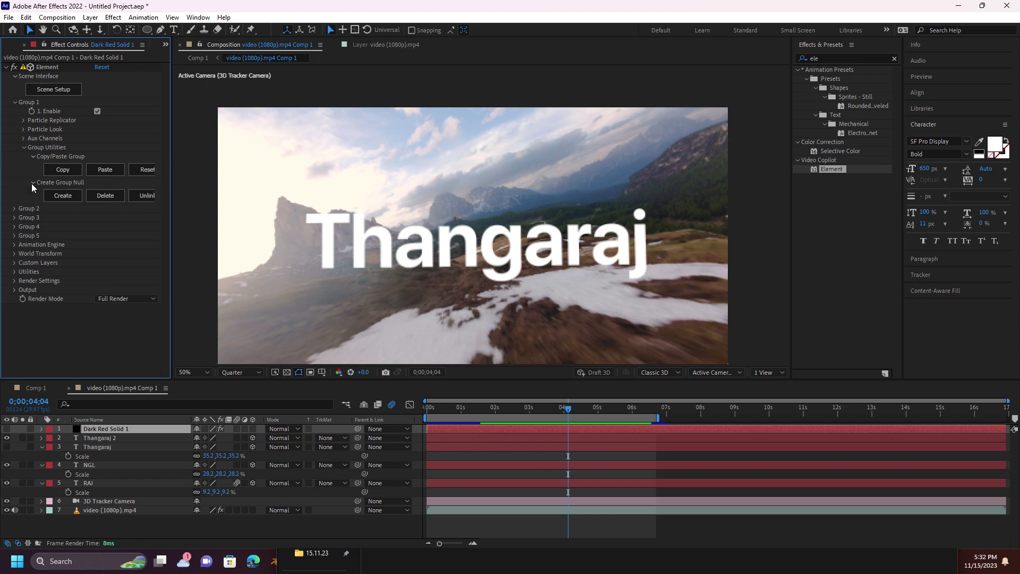
click(32, 183)
click(32, 156)
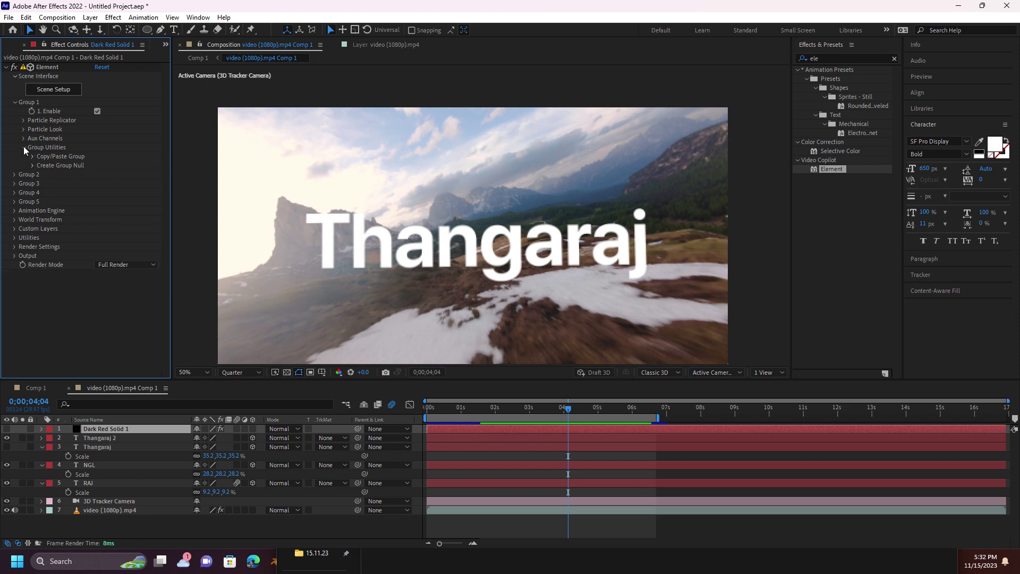
Set Custom Text and Masks Path Layer 1 to Thangaraj 2 with Masks as the source
click(23, 118)
click(23, 118)
click(15, 102)
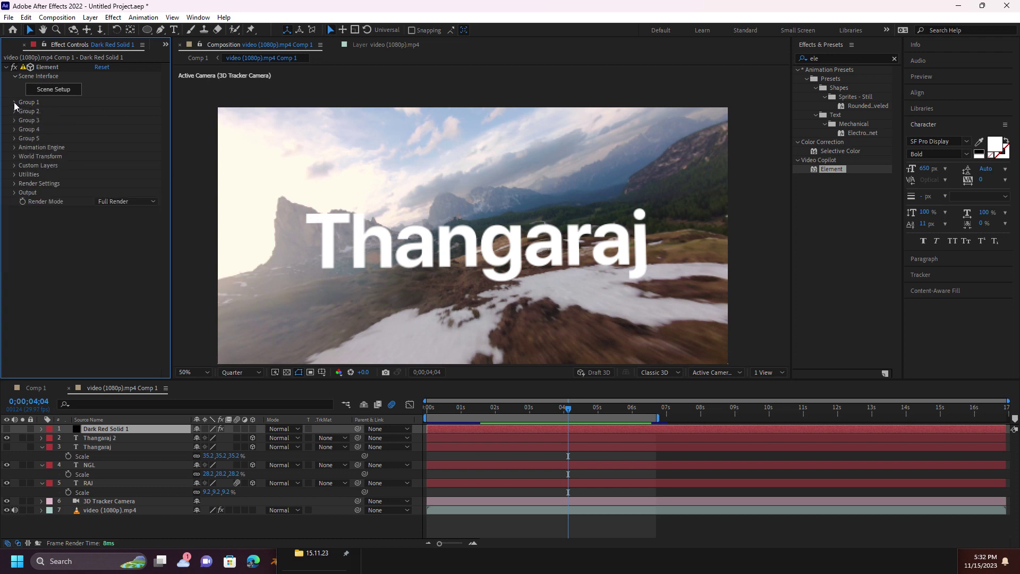
click(15, 165)
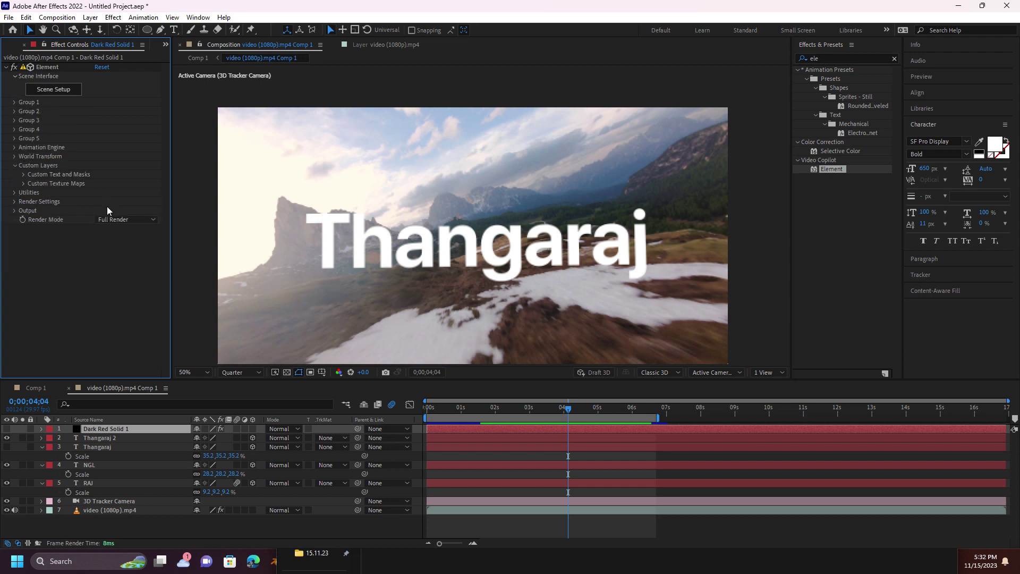
click(23, 174)
click(110, 183)
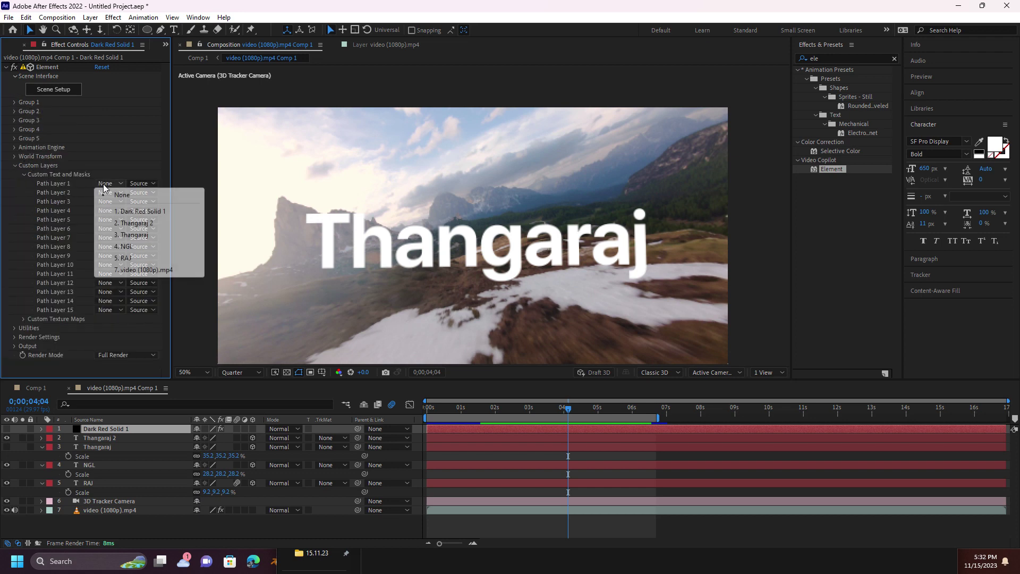
click(145, 224)
click(140, 183)
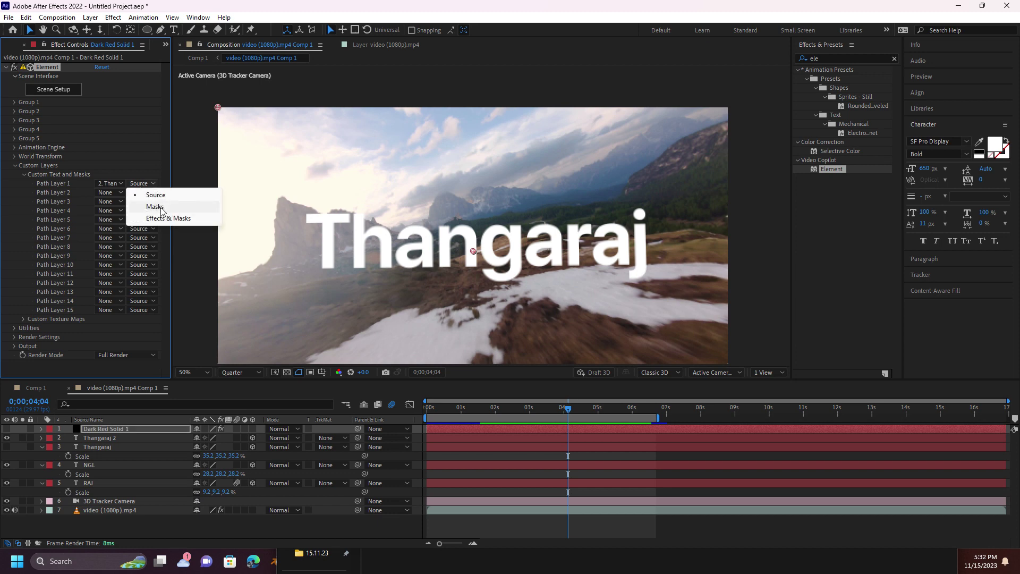
click(154, 205)
click(143, 184)
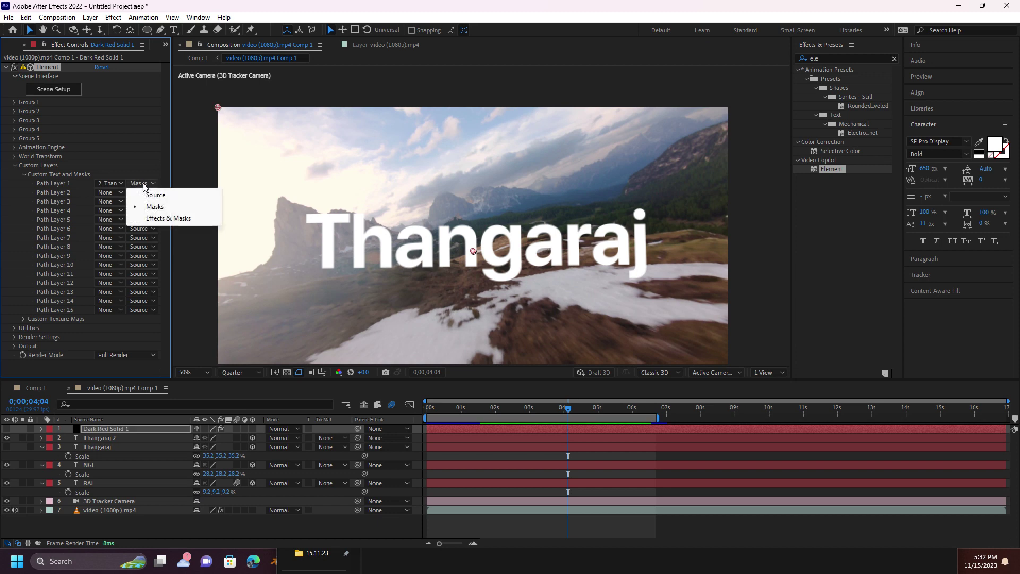
click(110, 193)
click(24, 175)
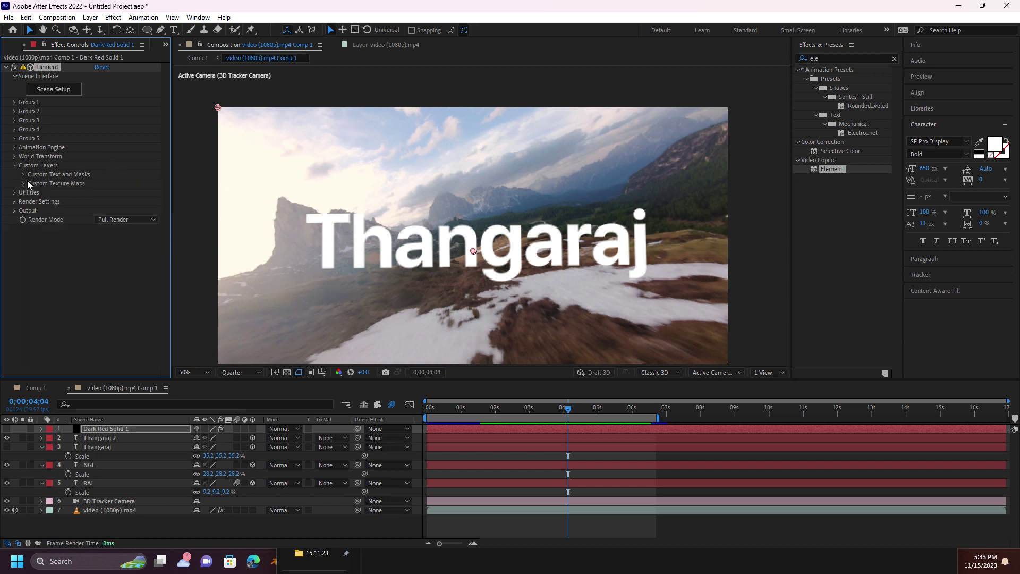
Try Thangaraj 2 as texture map Layer 1, then reset it to None
click(24, 183)
click(117, 194)
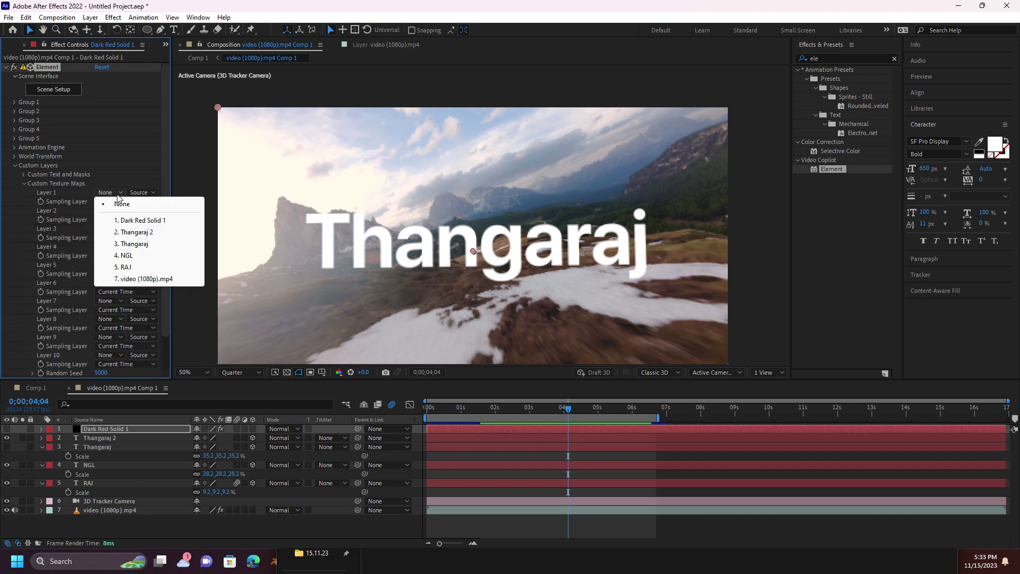
click(133, 233)
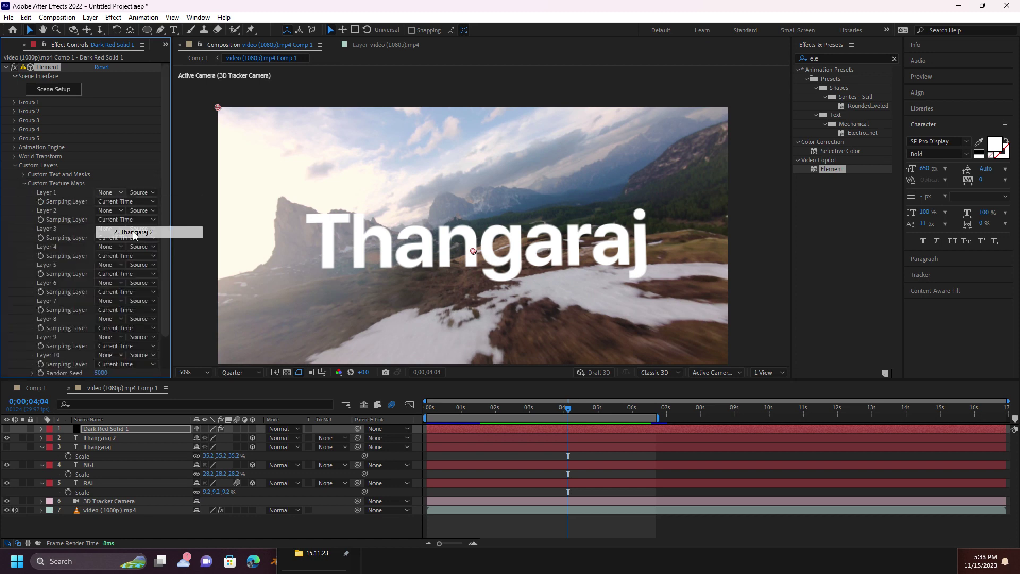
click(128, 192)
click(123, 204)
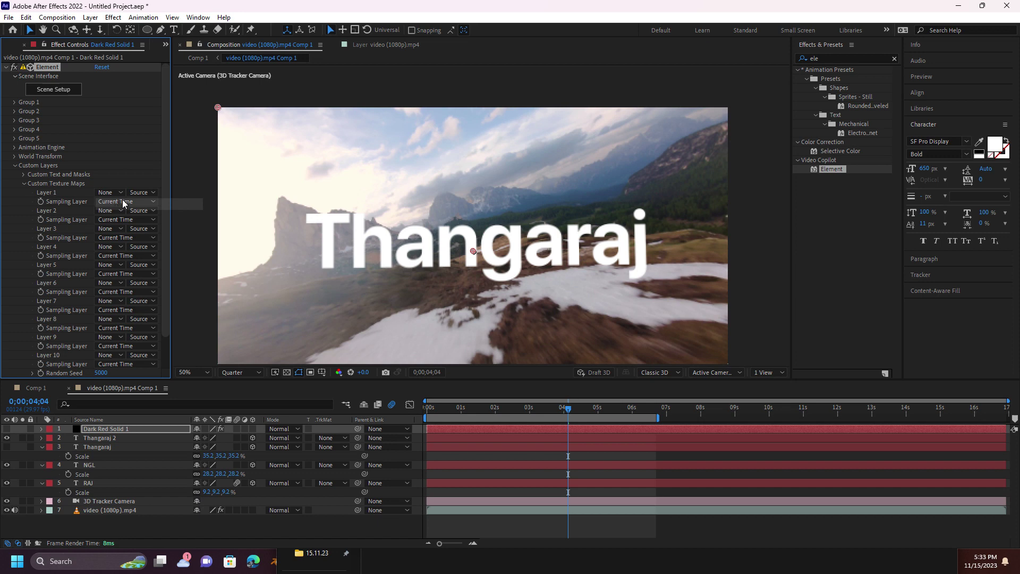
click(24, 183)
Keep Element's render order at Fixed and render mode at Full Render, then check Physical Environment
click(15, 203)
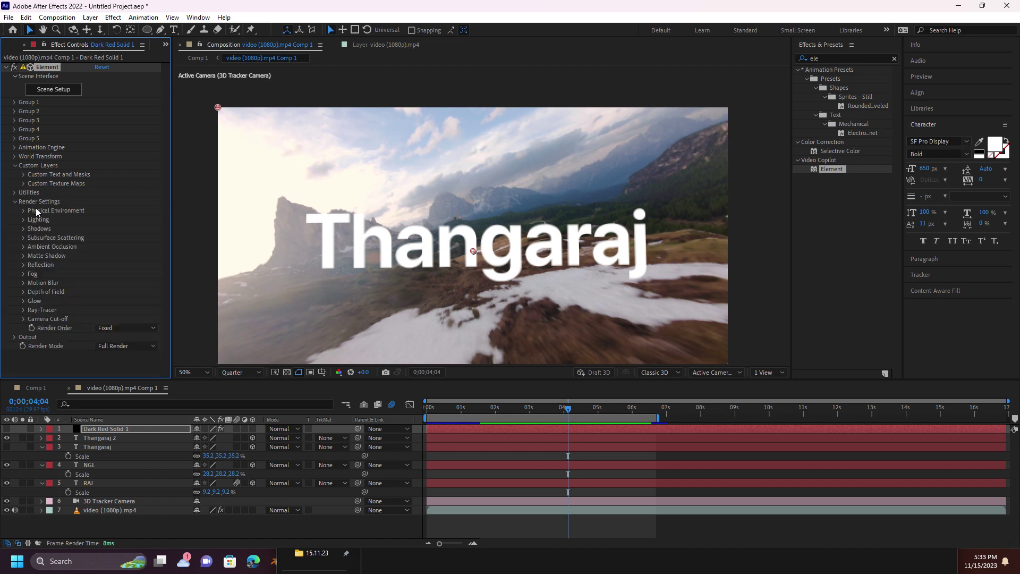
click(103, 328)
click(134, 292)
click(122, 347)
click(111, 286)
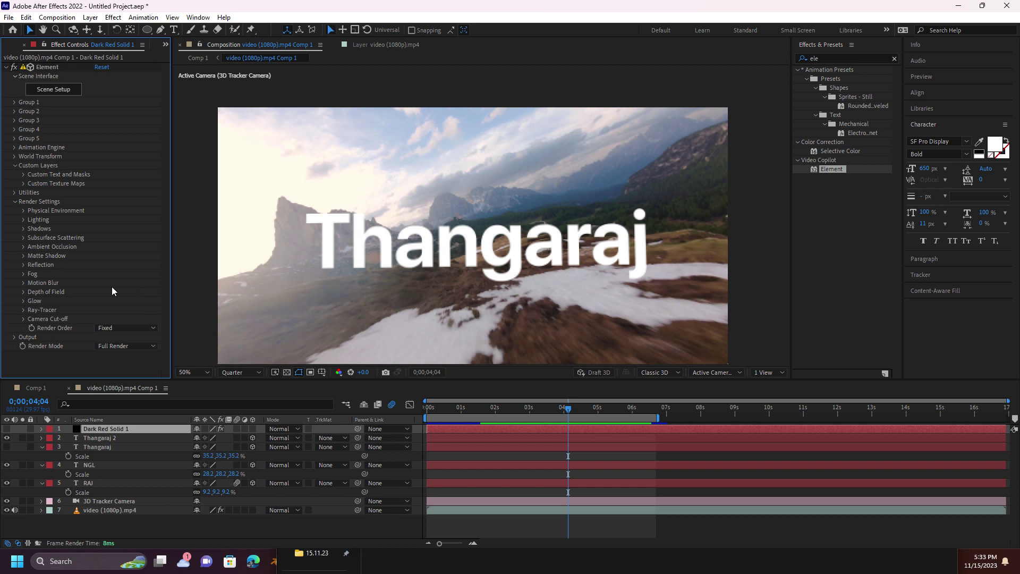
click(23, 211)
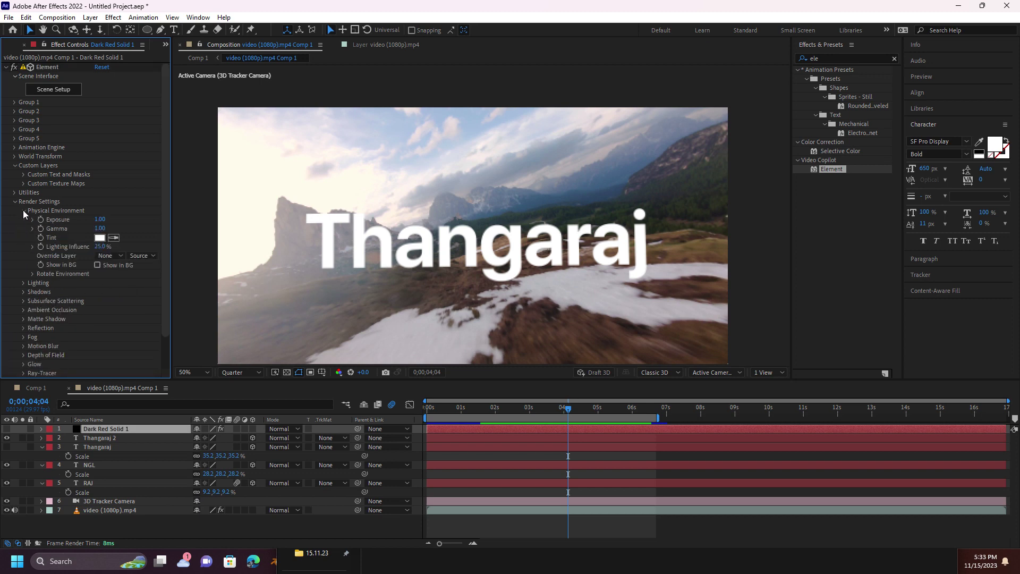
click(24, 210)
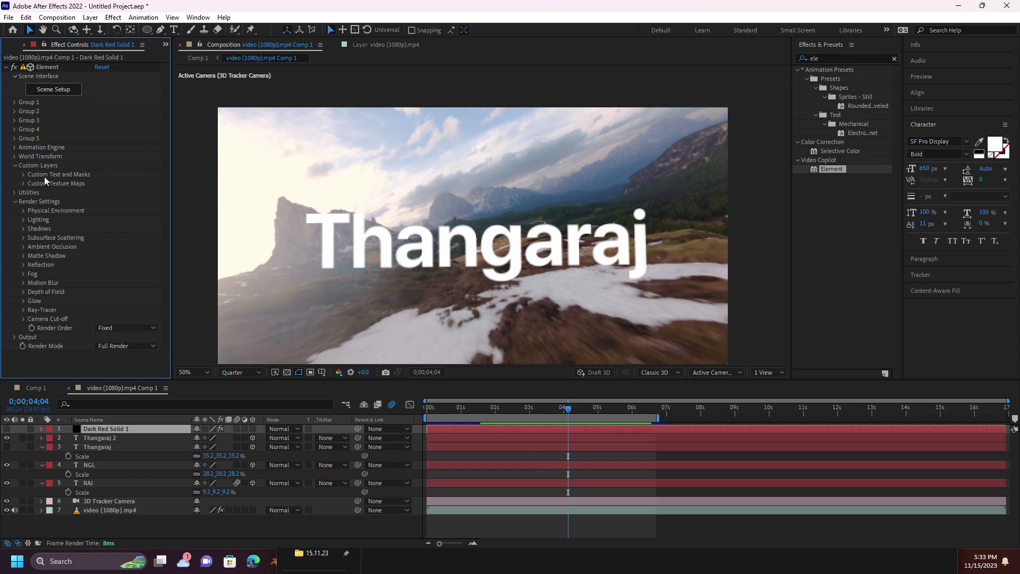
Review the custom text paths and Group 1's particle replicator rotation settings, then select the Element effect
click(24, 174)
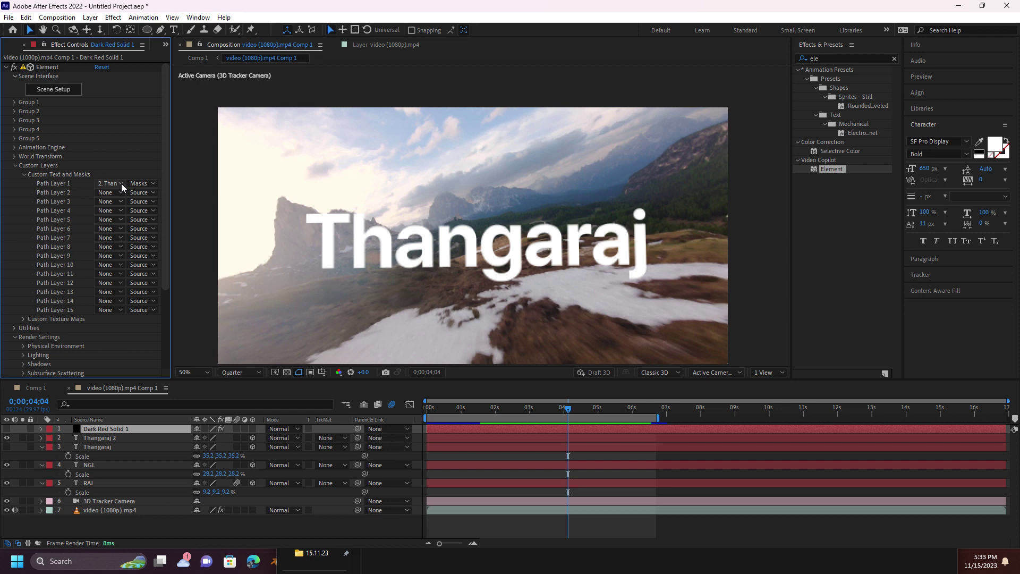
click(14, 102)
click(24, 121)
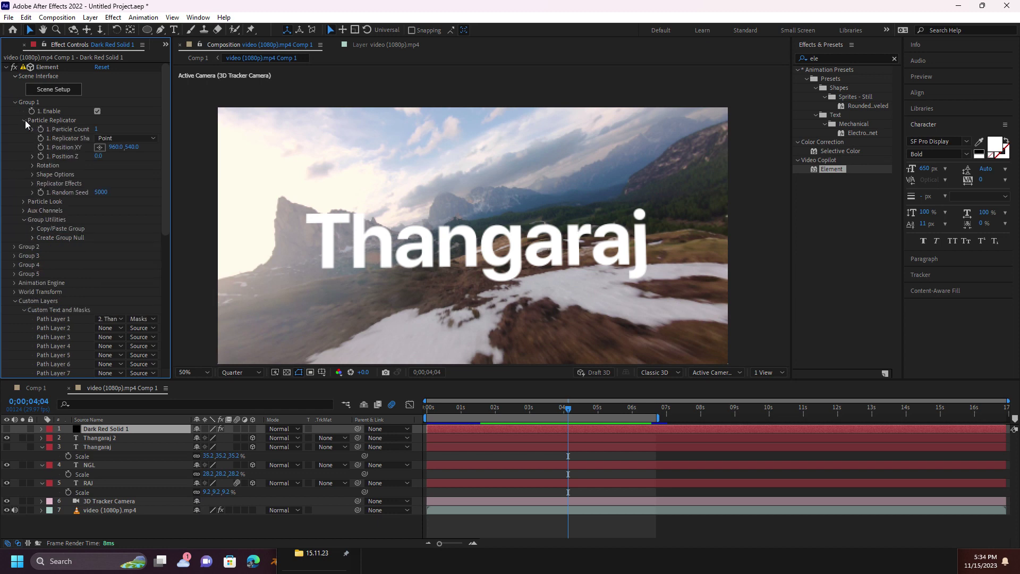
click(32, 166)
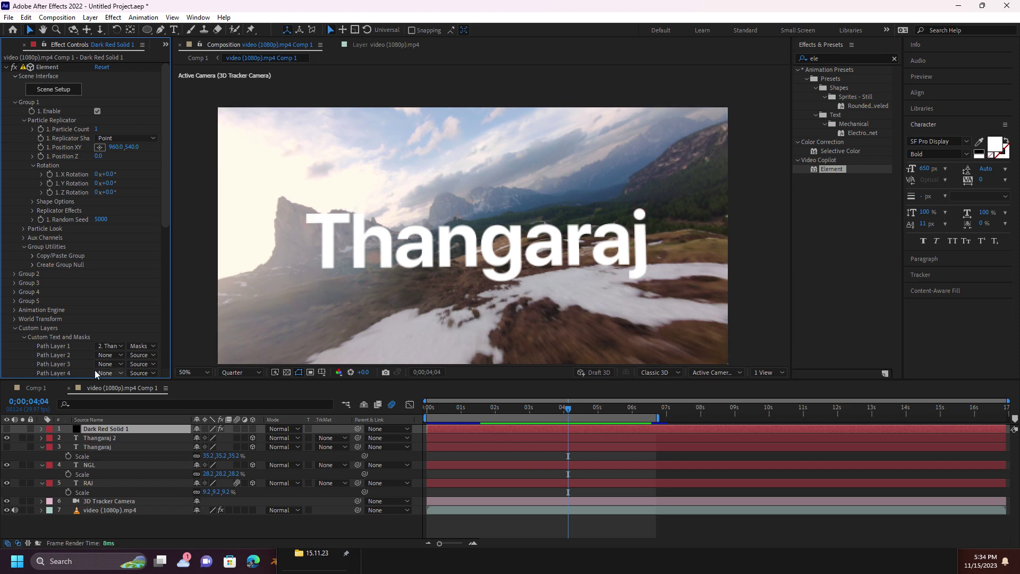
click(63, 89)
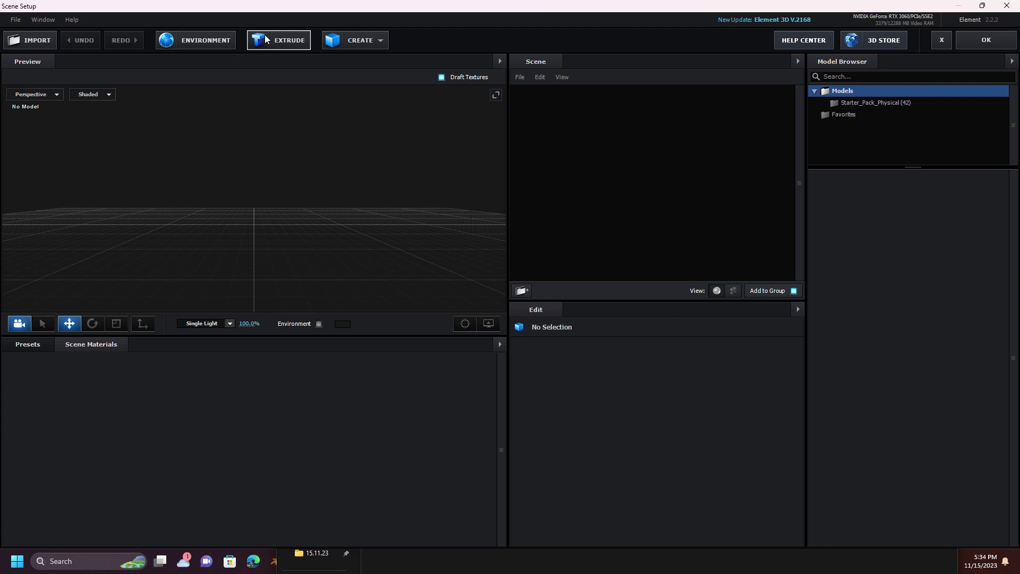
Open Element's Scene Setup and orbit the preview to see the extruded text from the side
click(267, 36)
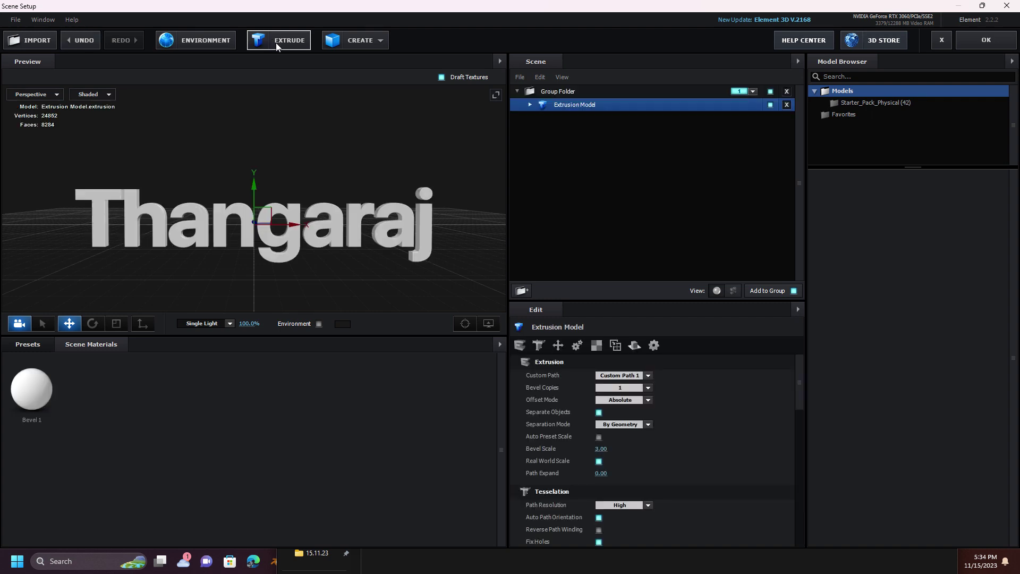
scroll(238, 231, up, 3)
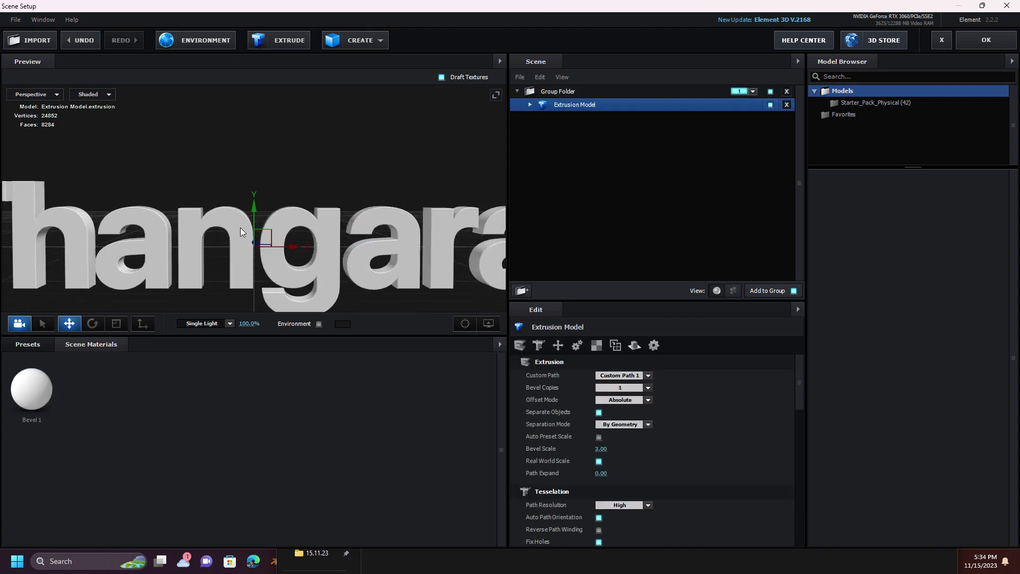
scroll(241, 228, down, 2)
drag(244, 237, 265, 227)
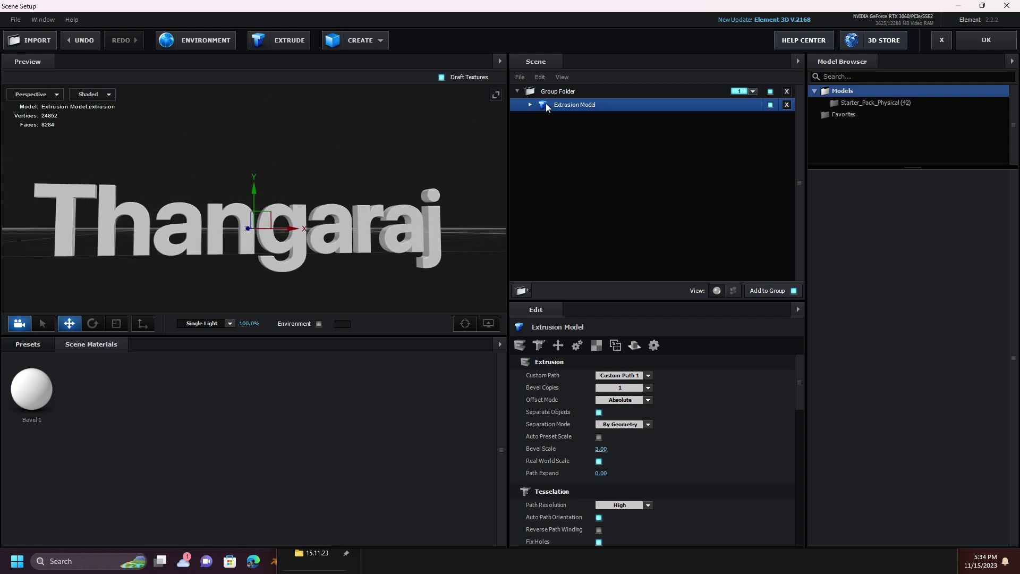
Apply the Physical Chrome preset to Bevel 1 after briefly trying Gold, then accept the scene
click(578, 118)
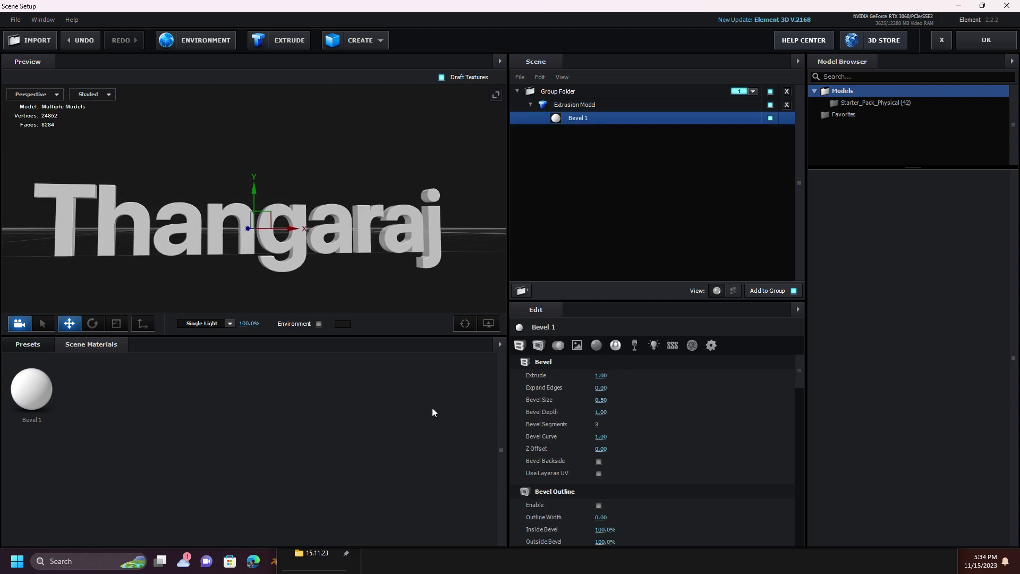
click(30, 343)
click(37, 392)
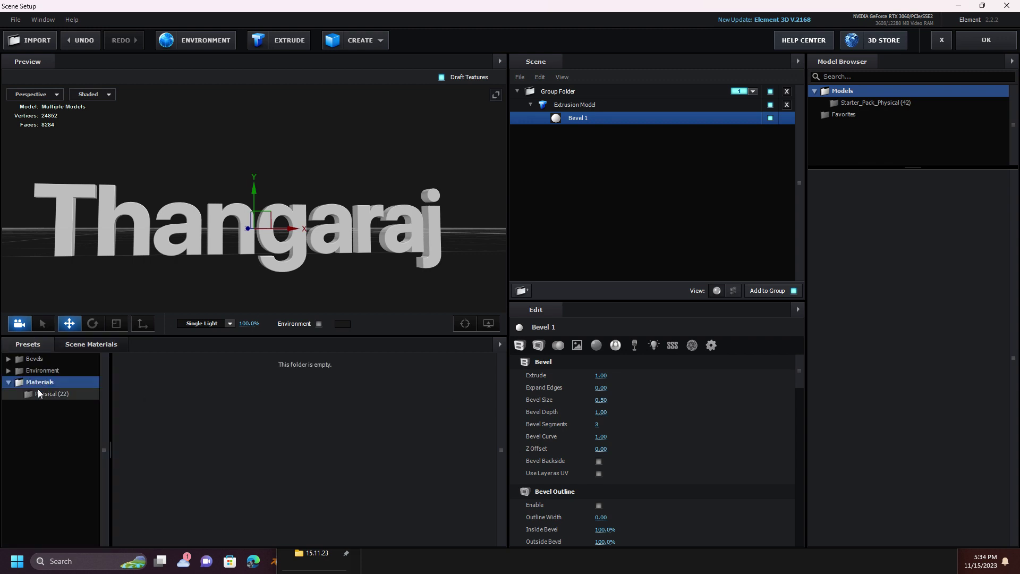
scroll(323, 410, down, 2)
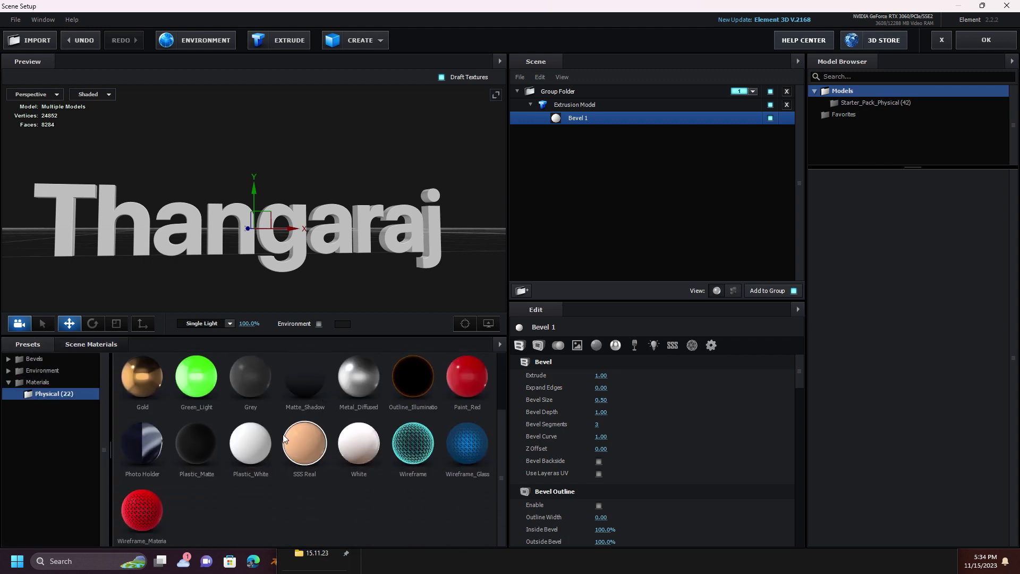
double_click(140, 382)
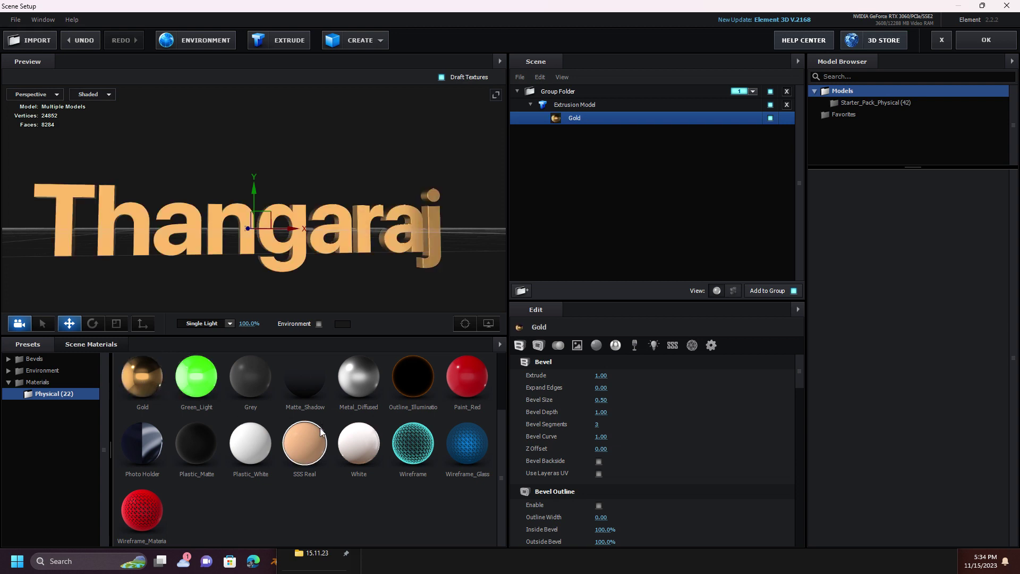
scroll(321, 430, up, 2)
double_click(354, 393)
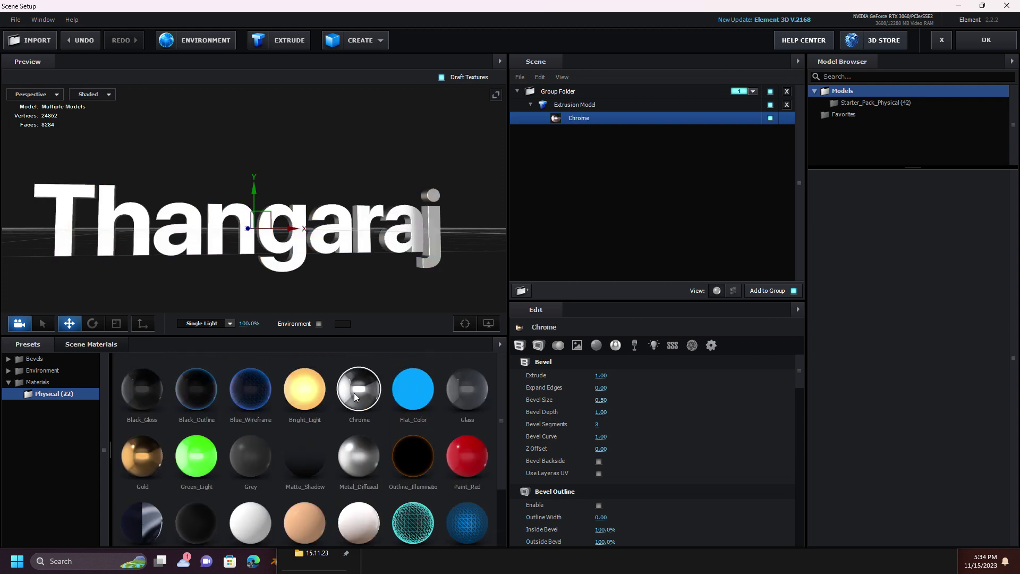
mouse_move(396, 209)
mouse_down()
mouse_move(359, 230)
mouse_move(374, 214)
mouse_up()
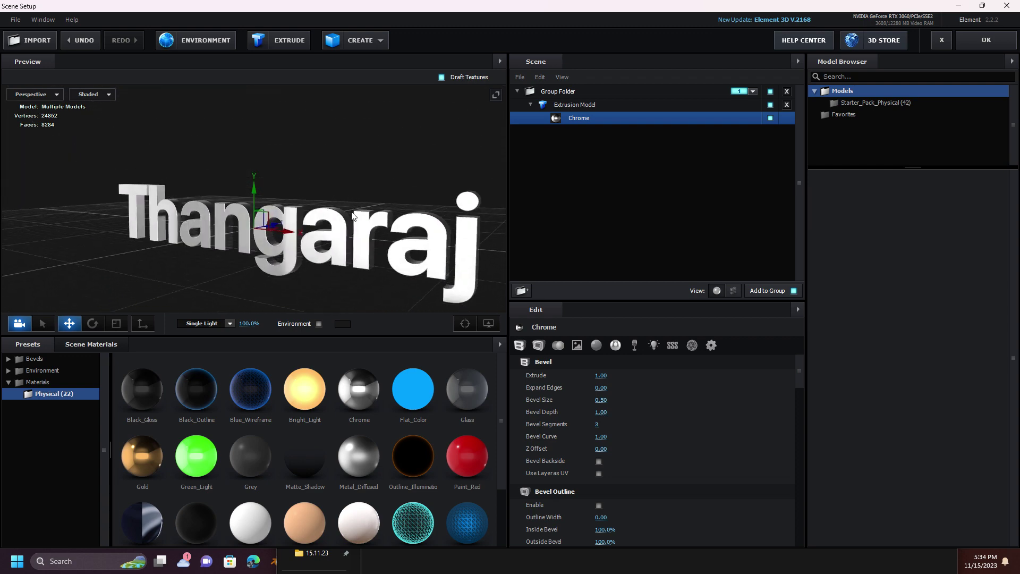
click(986, 41)
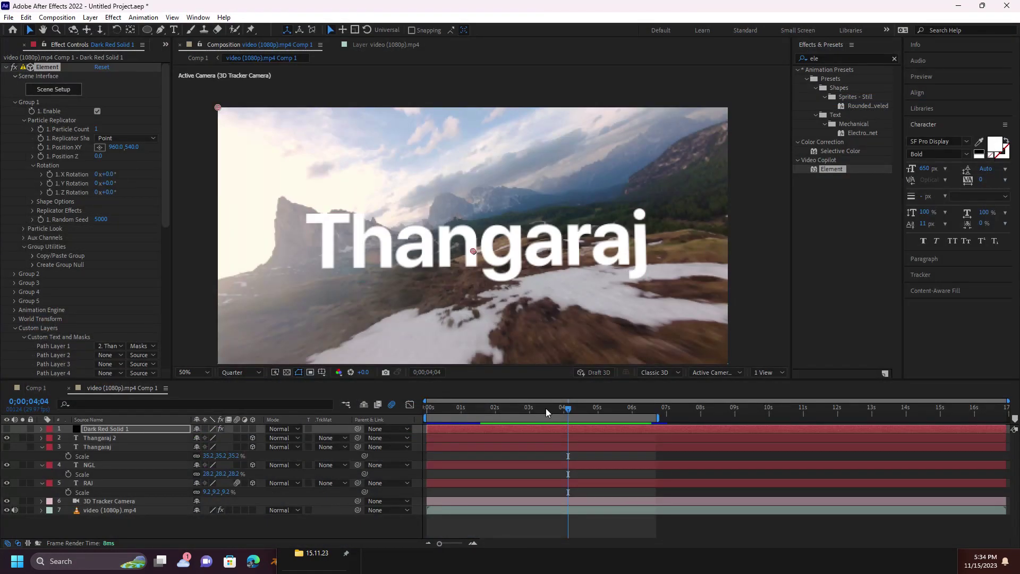
Turn on Dark Red Solid 1 and hide Thangaraj 2, scrubbing frames to check the chrome render
drag(547, 409, 504, 414)
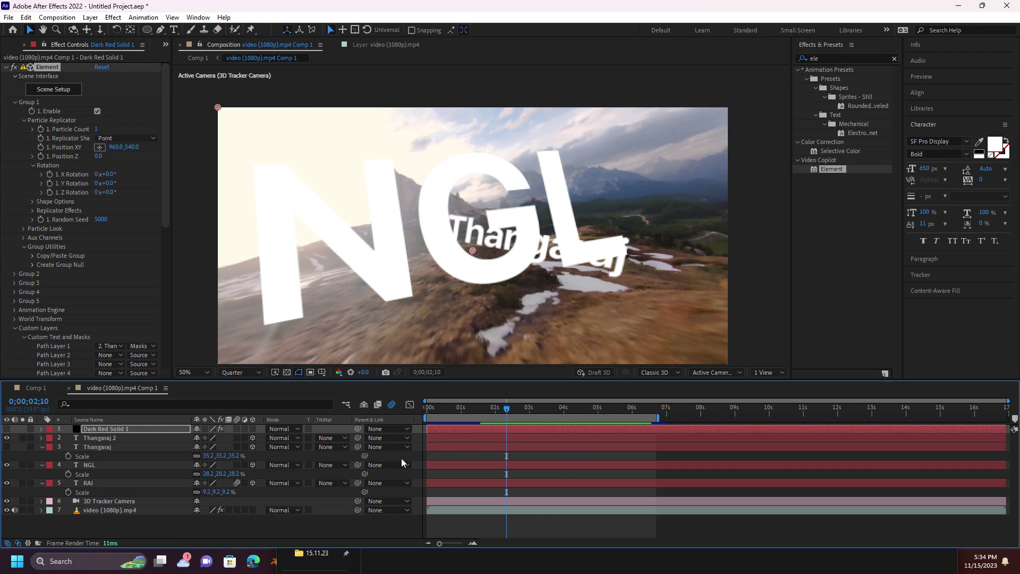
click(7, 438)
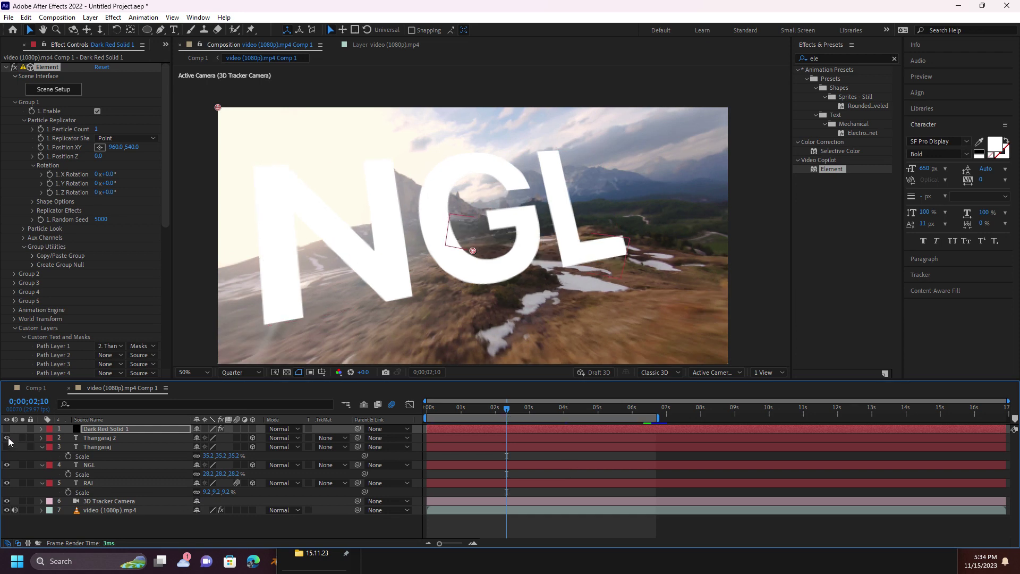
click(7, 437)
click(89, 439)
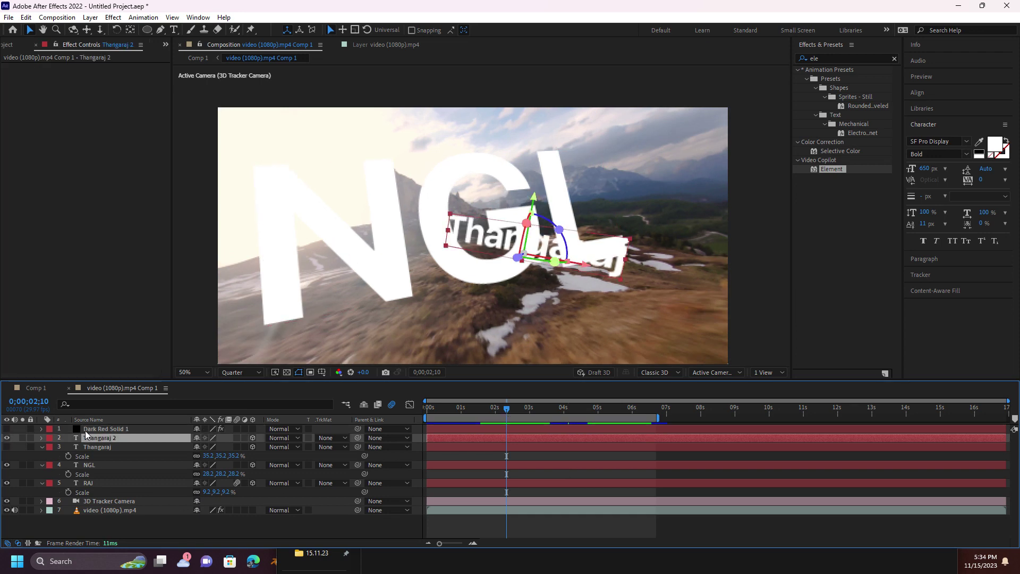
click(86, 430)
click(7, 429)
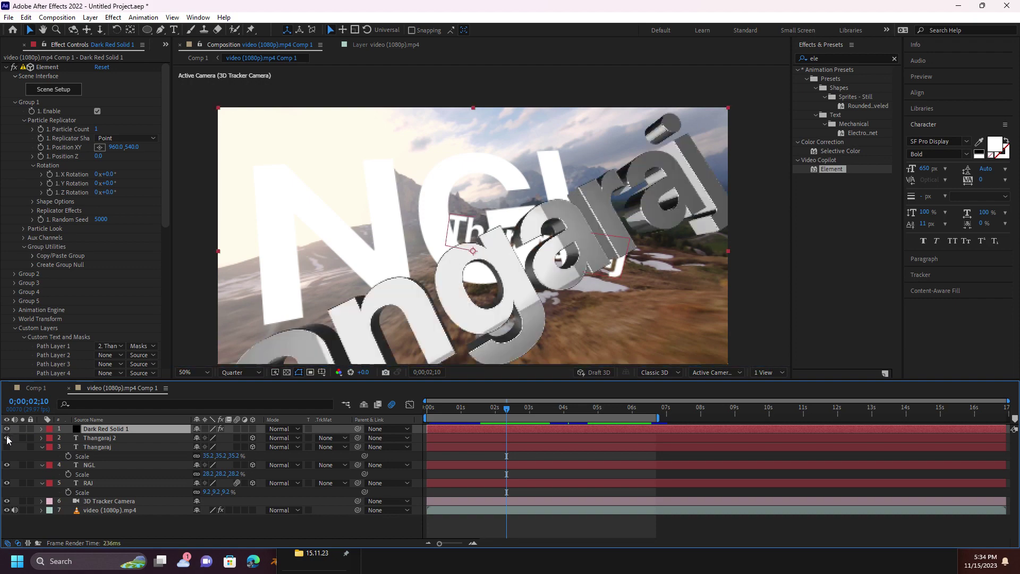
click(7, 438)
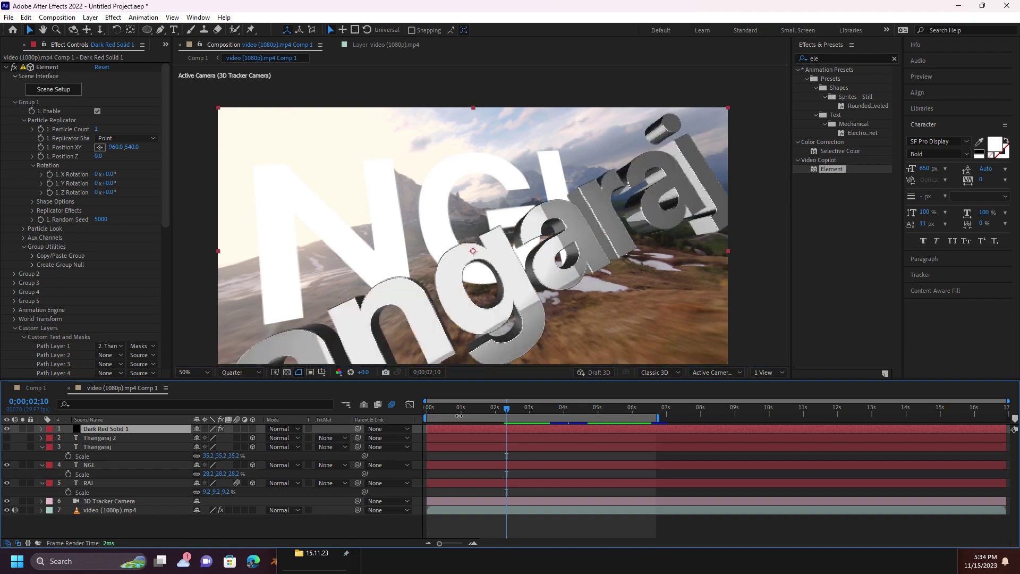
mouse_move(459, 416)
mouse_down()
mouse_move(513, 408)
mouse_move(444, 442)
mouse_up()
Parent Dark Red Solid 1 to the Thangaraj text layer and preview the playback
click(157, 450)
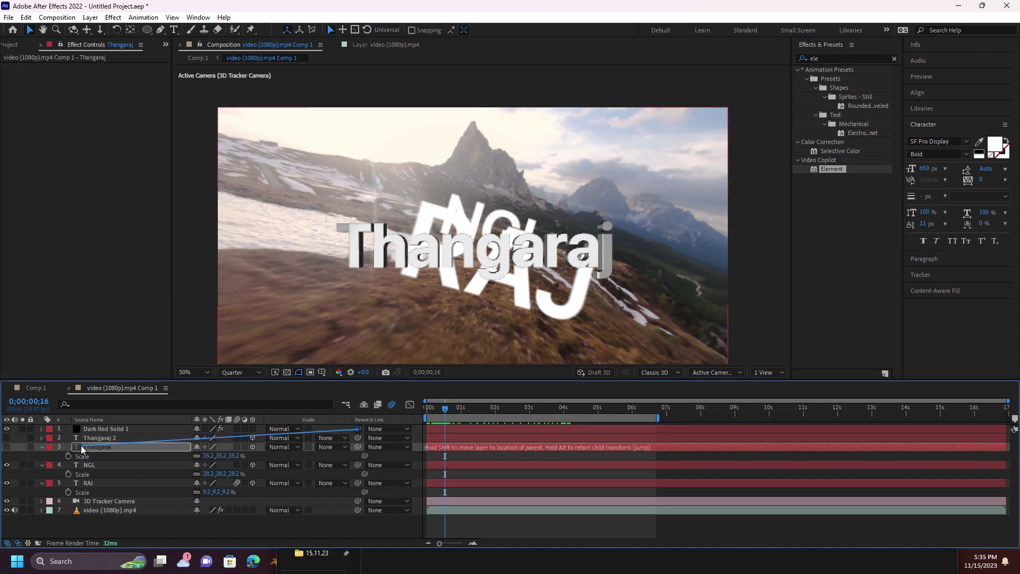
drag(357, 428, 80, 448)
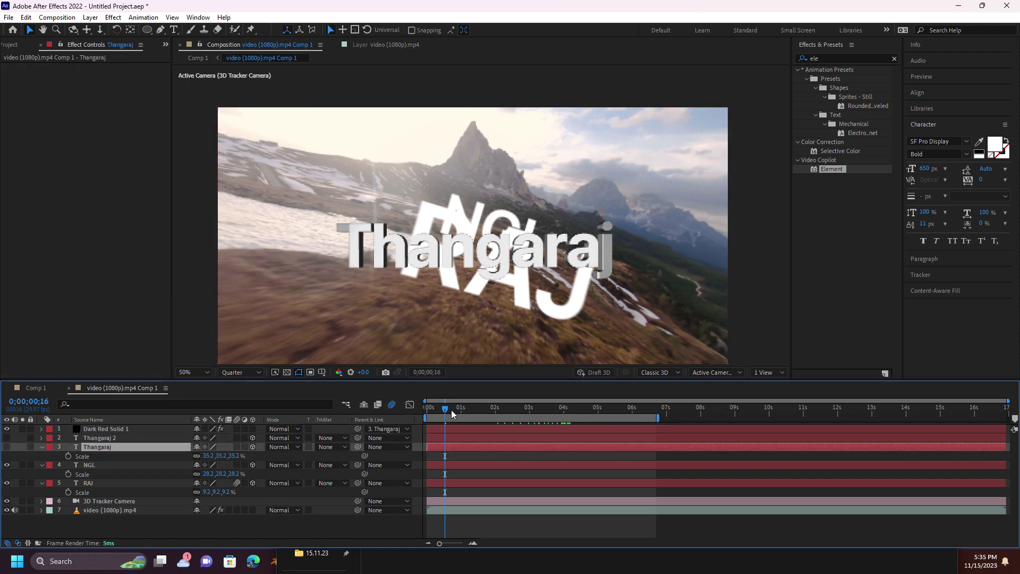
mouse_move(445, 409)
mouse_down()
mouse_move(503, 410)
mouse_move(460, 438)
mouse_up()
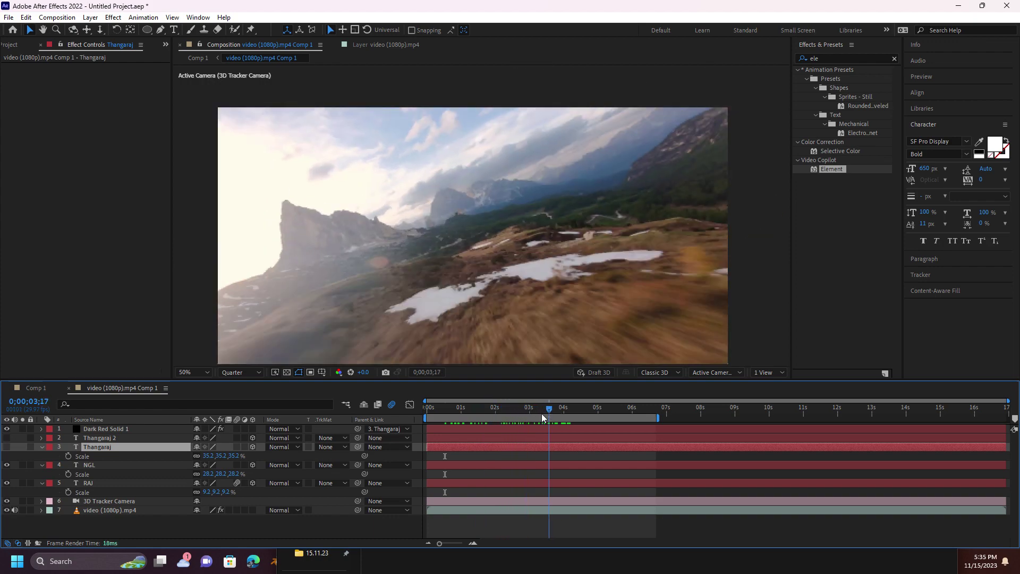
key(space)
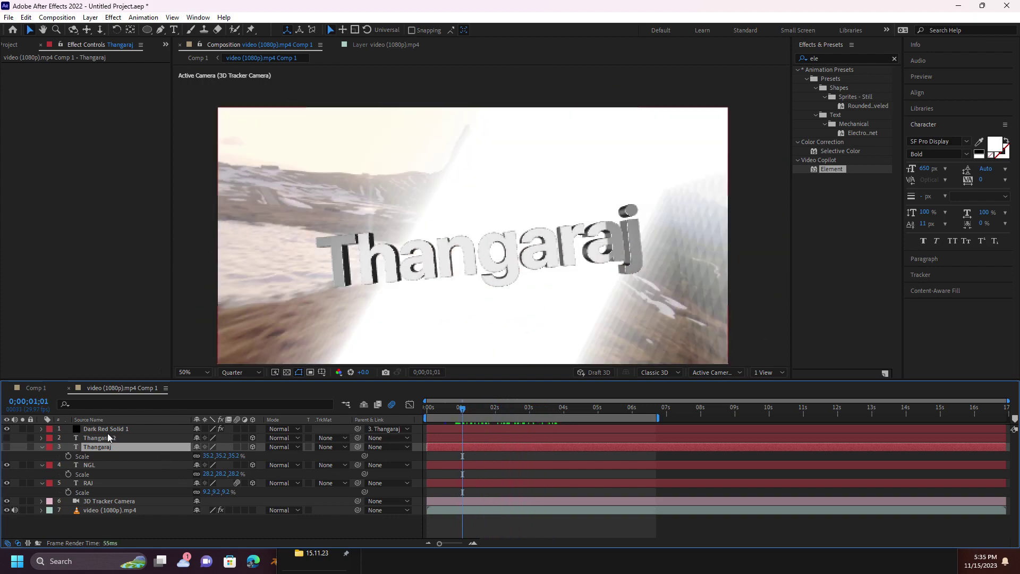
Inspect Dark Red Solid 1's properties and scrub to confirm it follows the tracked text
click(35, 431)
click(41, 429)
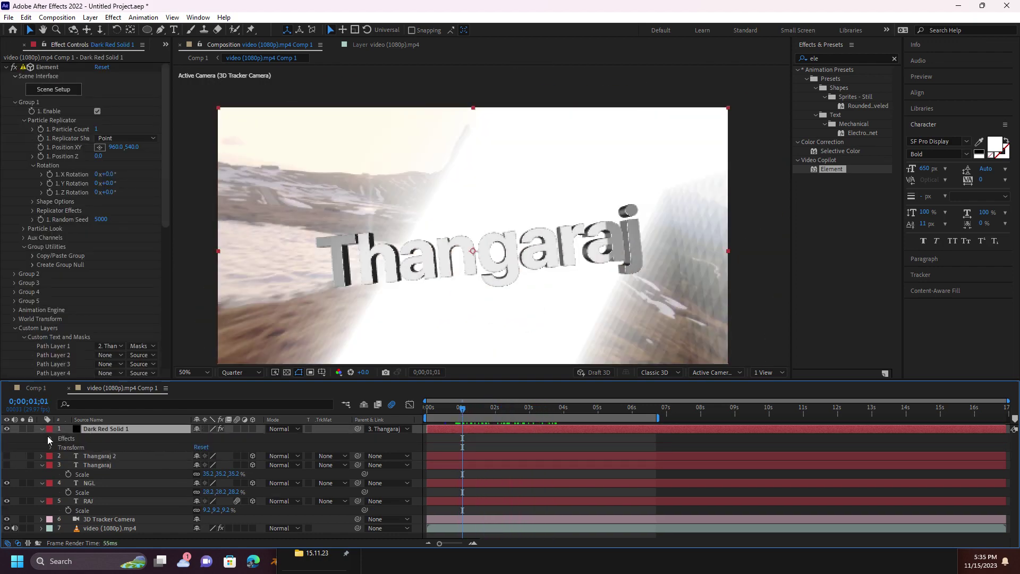
click(78, 466)
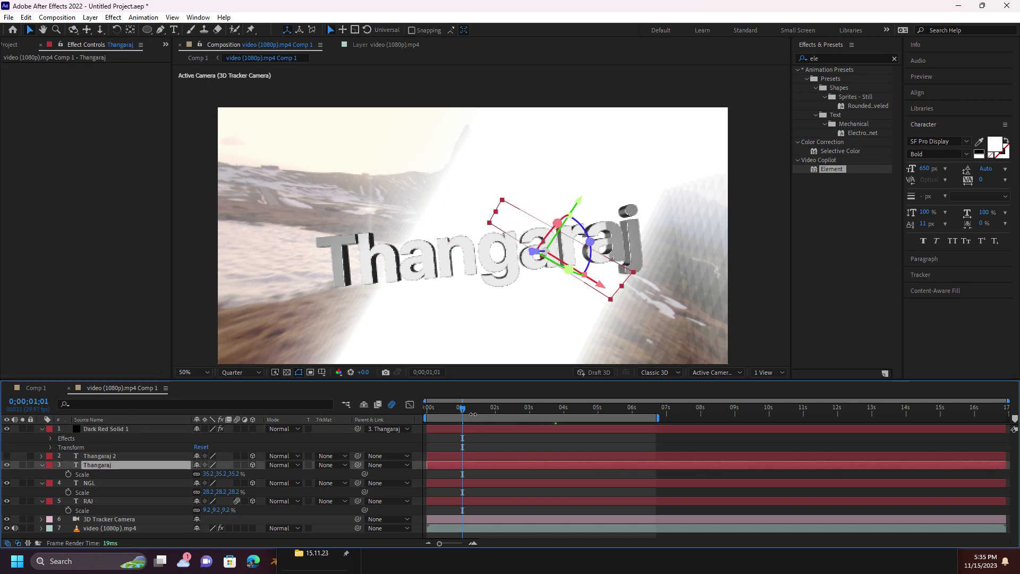
drag(468, 414, 561, 408)
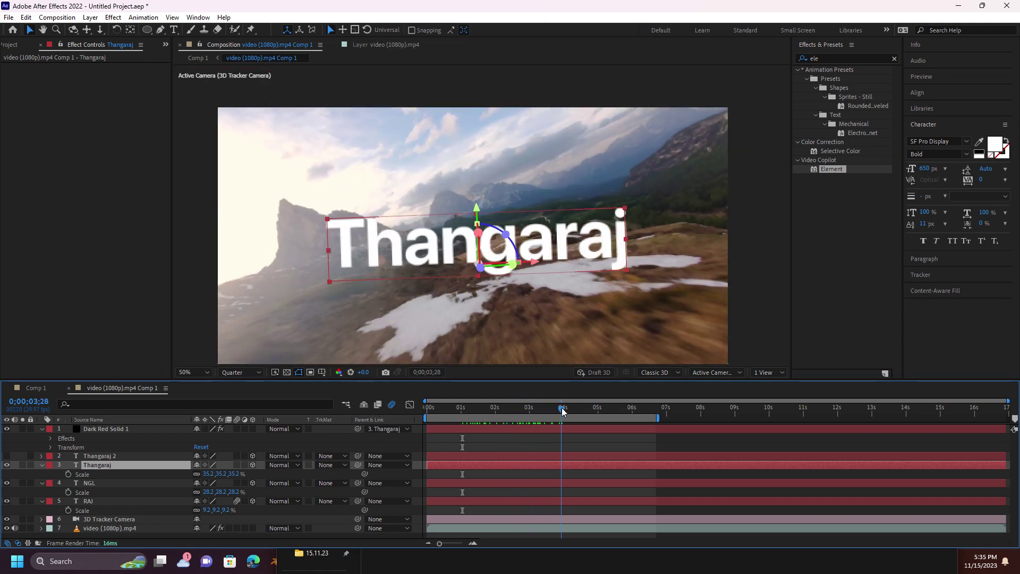
click(144, 430)
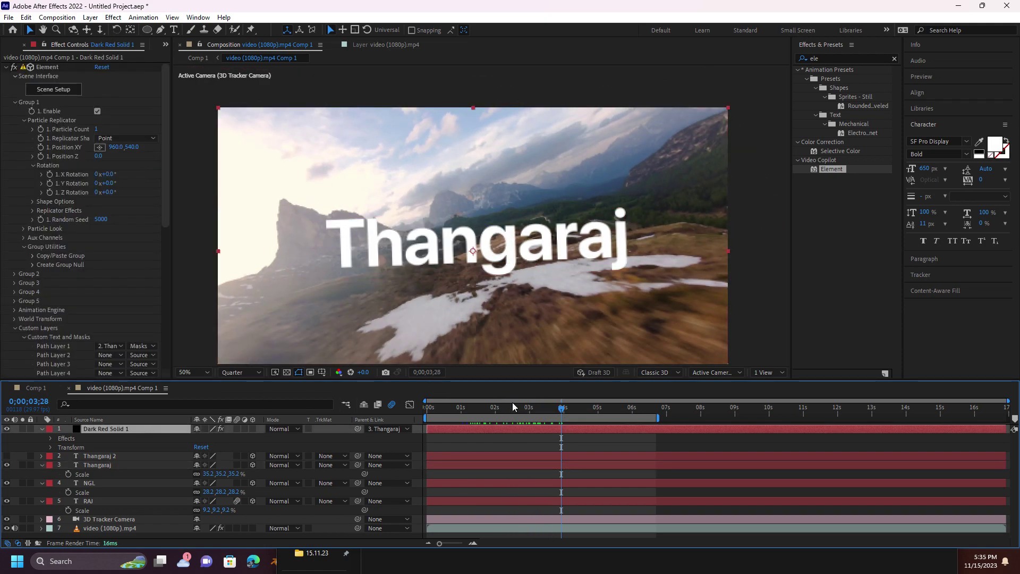
drag(512, 406, 446, 429)
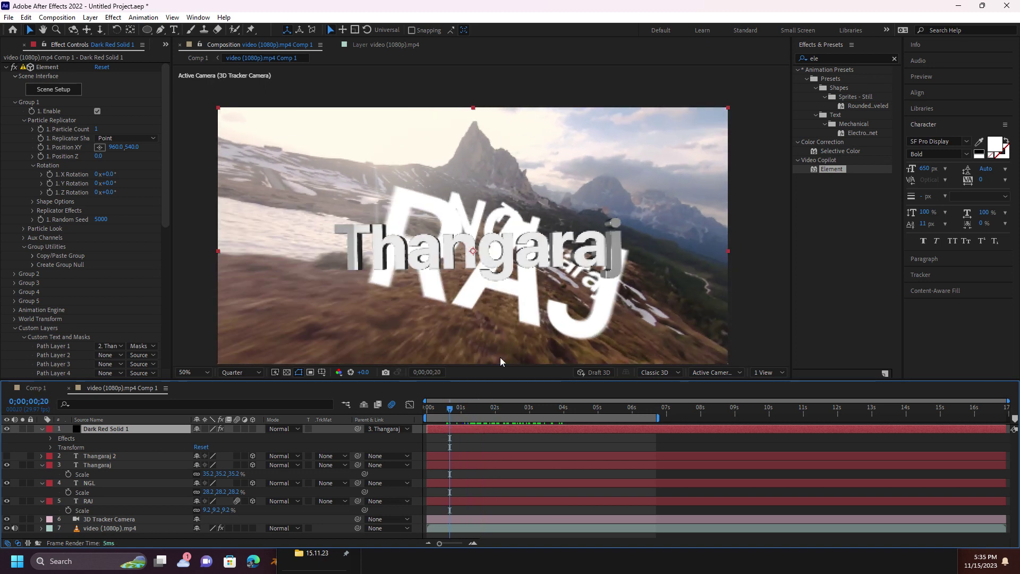
Try shifting the 3D Thangaraj render up and right, undo it, and review later frames
drag(509, 273, 555, 215)
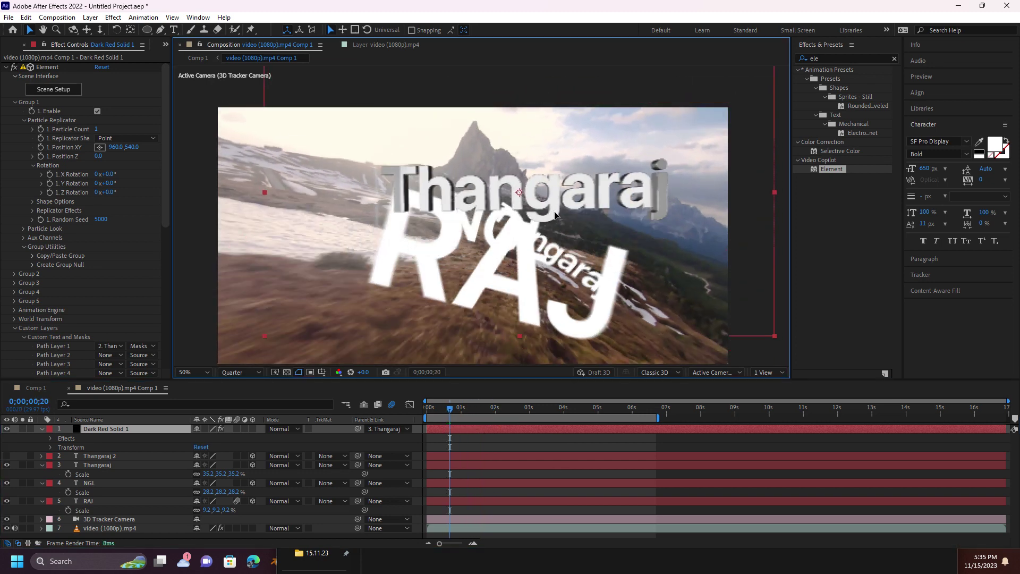
key(Return)
key(ctrl+z)
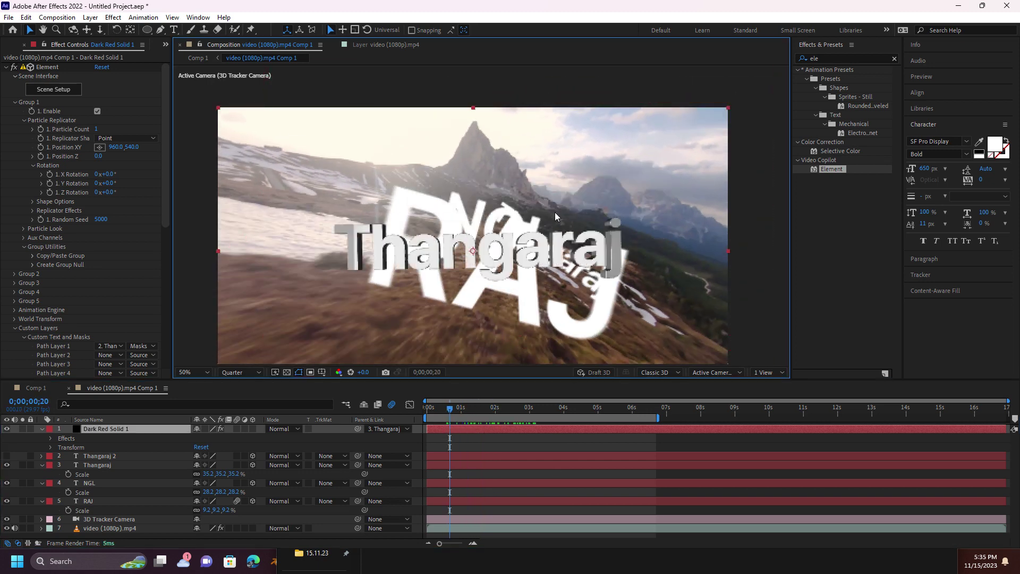
mouse_move(449, 408)
mouse_down()
mouse_move(535, 408)
mouse_move(474, 415)
mouse_up()
key(h)
drag(513, 314, 518, 279)
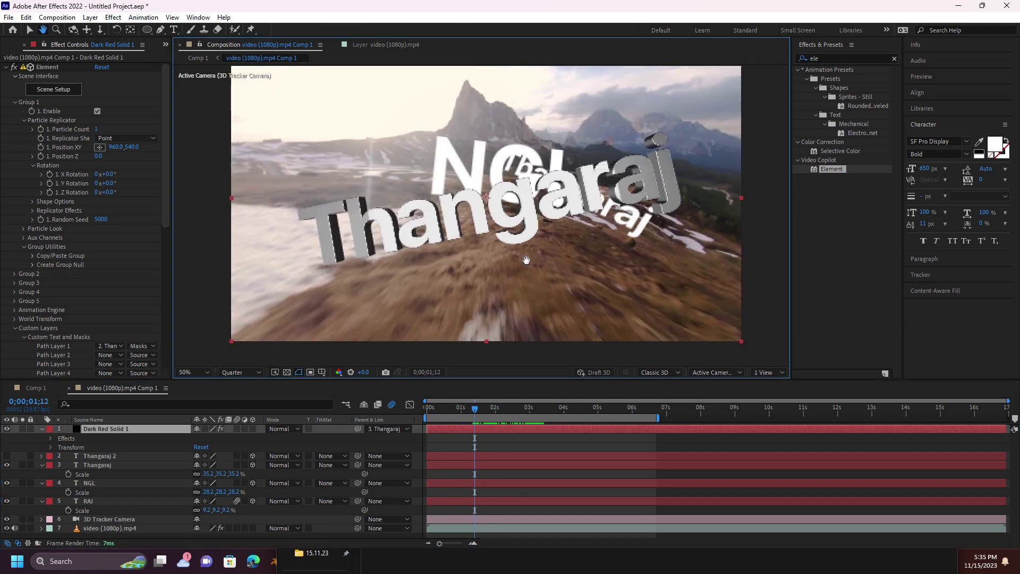
key(v)
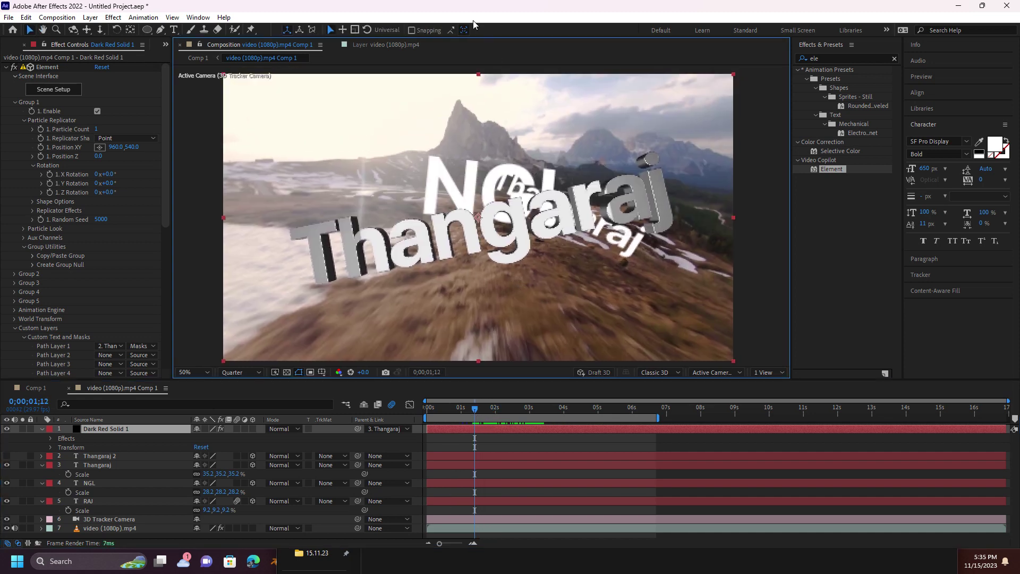